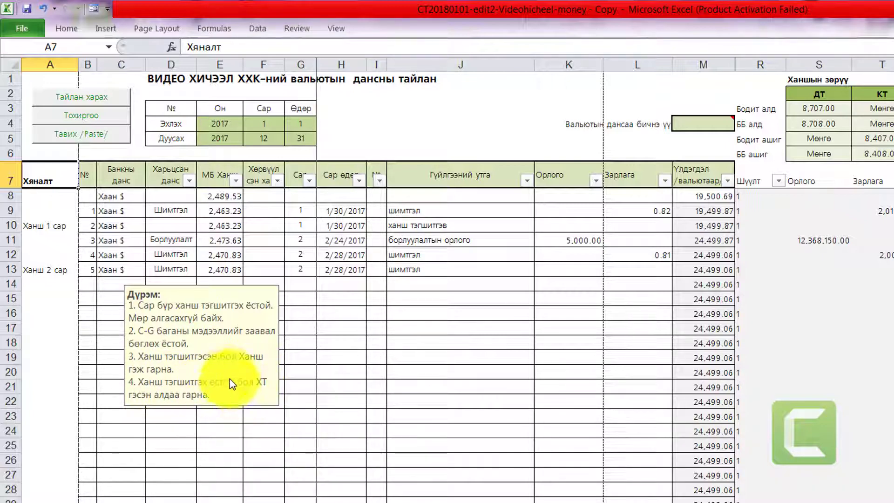
# Compare the Хаан $ opening balance in U8 with the Хаан банк-Хаан $ opening balances on the aj_husnegt sheet
pyautogui.moveTo(261, 351)
pyautogui.mouseDown()
pyautogui.moveTo(869, 386)
pyautogui.moveTo(887, 375)
pyautogui.mouseUp()
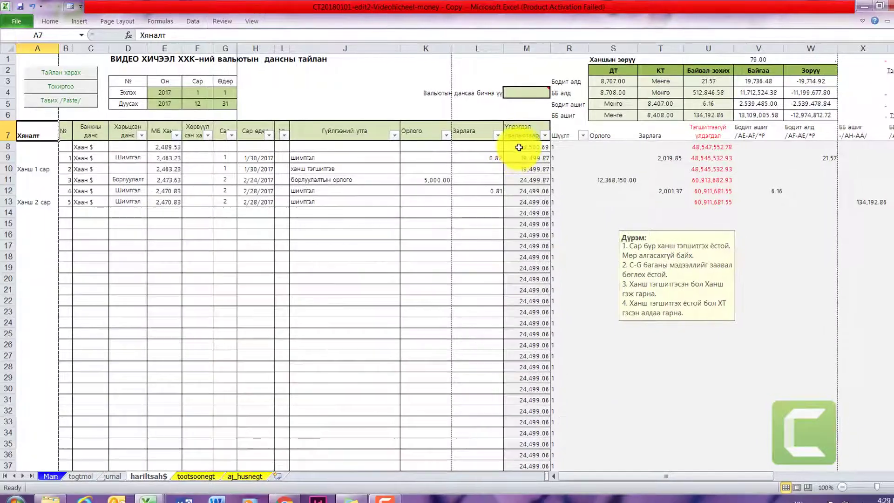
pyautogui.click(693, 195)
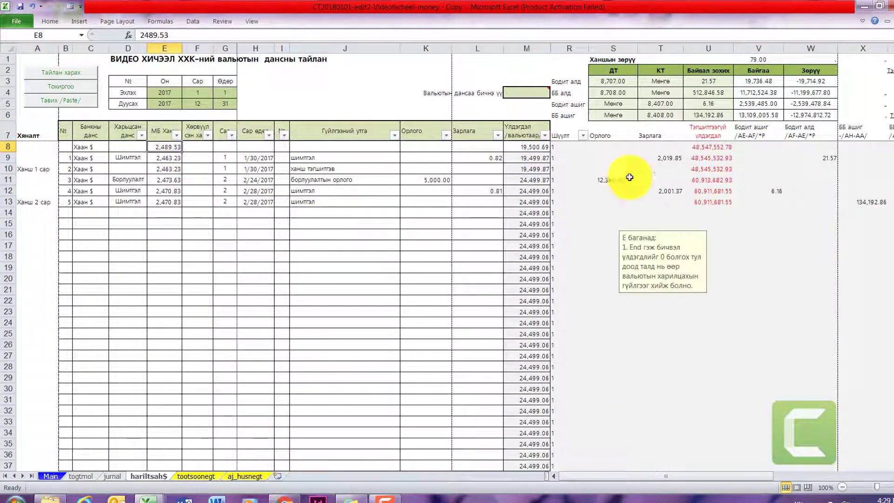
pyautogui.click(712, 147)
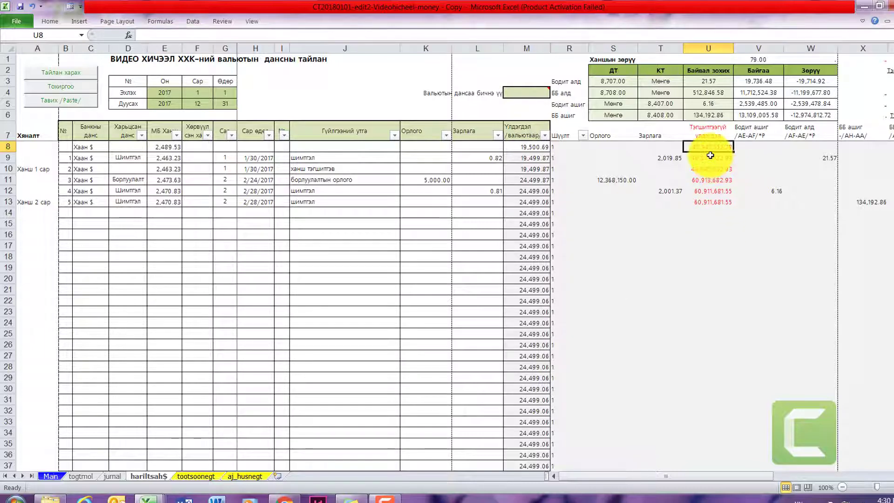
pyautogui.click(258, 475)
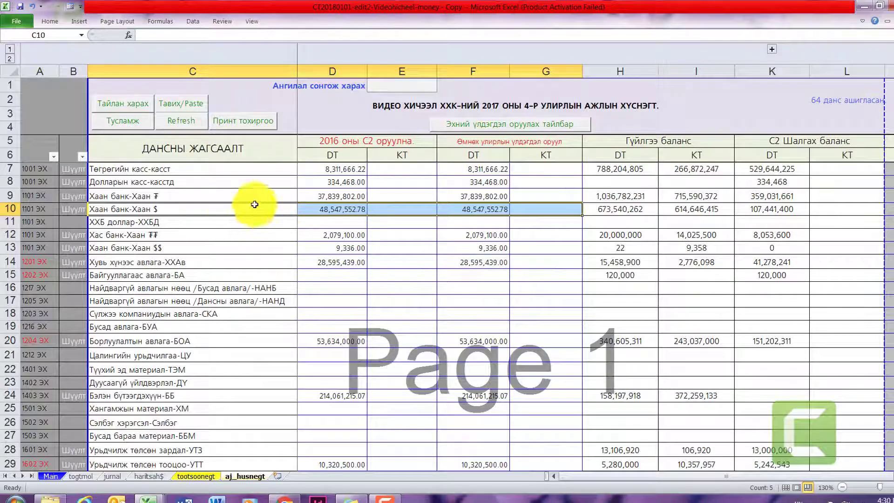
pyautogui.moveTo(471, 209); pyautogui.dragTo(344, 210)
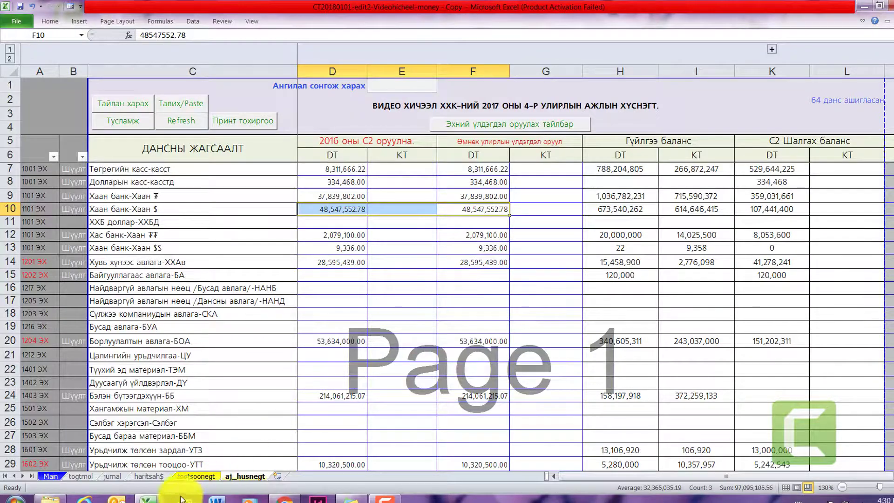
pyautogui.click(149, 477)
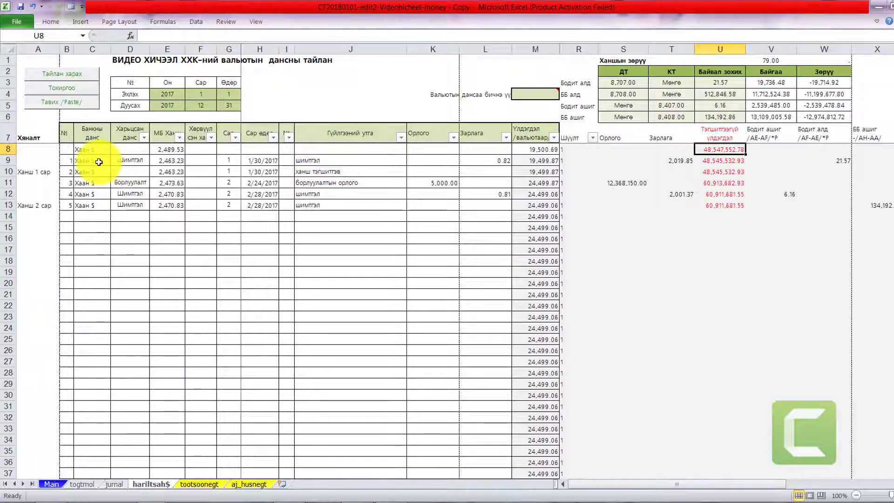
# Review the first fee transaction in row 9, checking its bank account, Шимтгэл contra account, rate, month, date, description and expense
pyautogui.moveTo(93, 149); pyautogui.dragTo(463, 208)
pyautogui.click(463, 216)
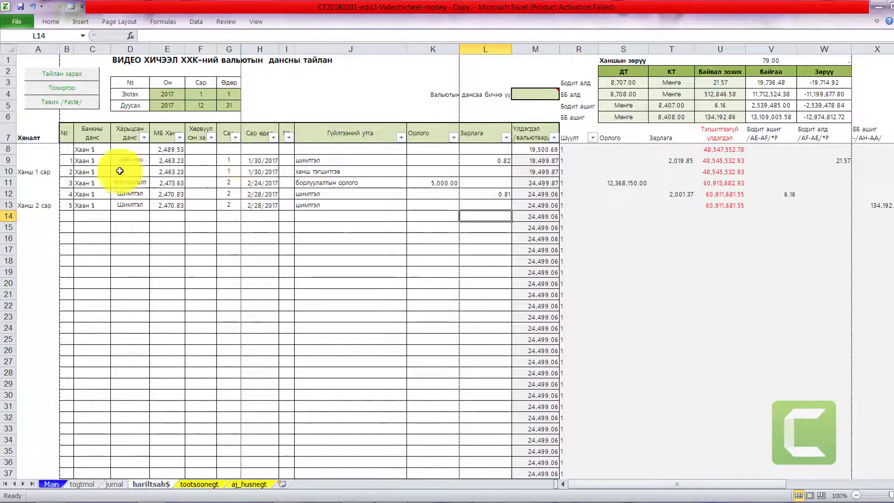
pyautogui.click(103, 161)
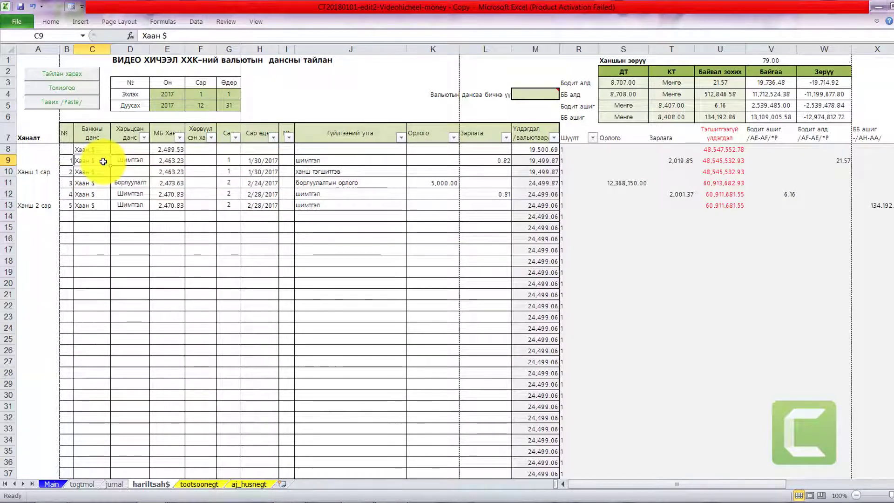
pyautogui.click(141, 161)
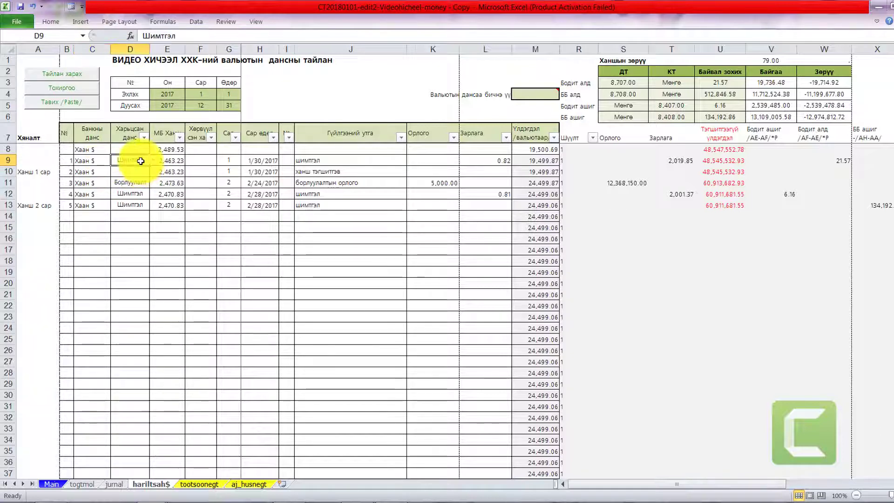
pyautogui.click(154, 163)
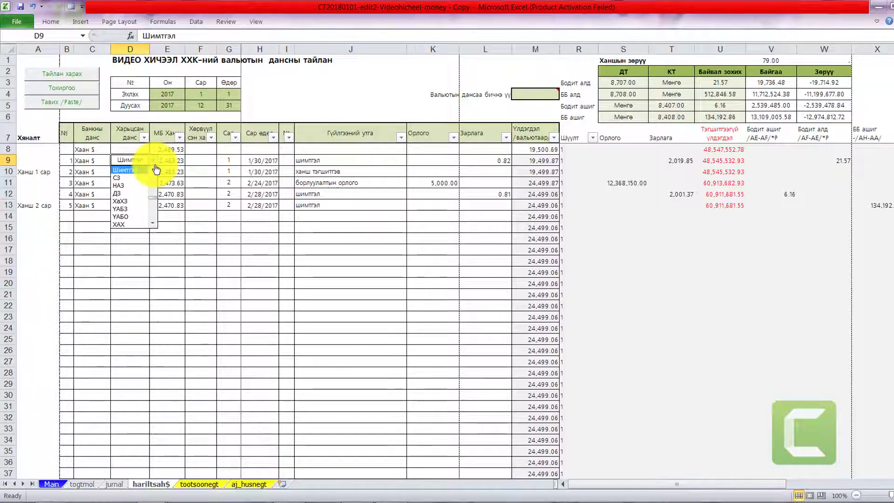
pyautogui.click(142, 172)
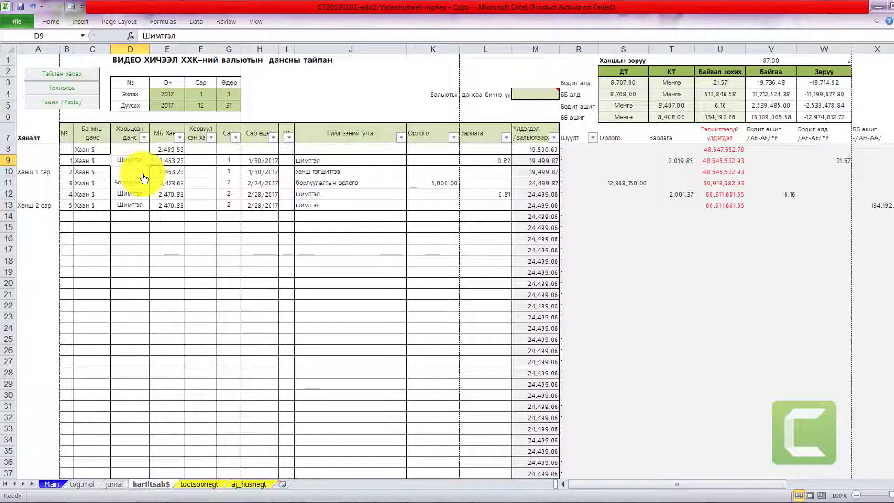
pyautogui.click(174, 164)
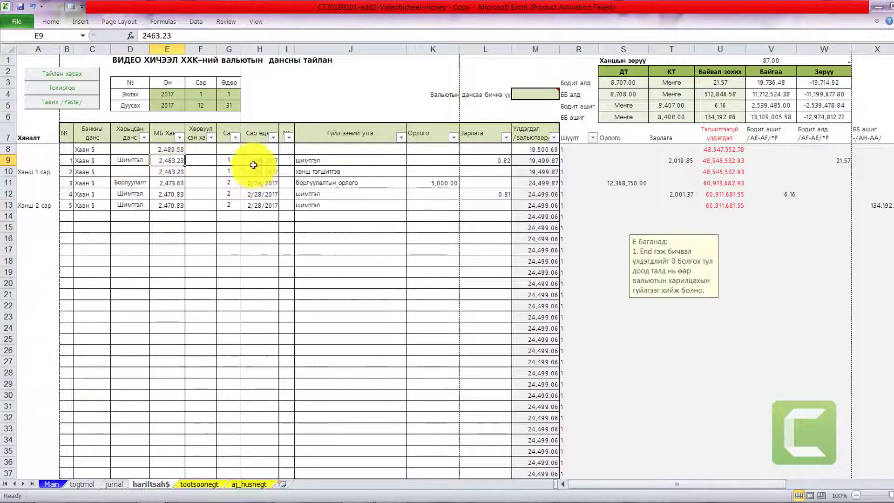
pyautogui.moveTo(232, 162); pyautogui.dragTo(498, 166)
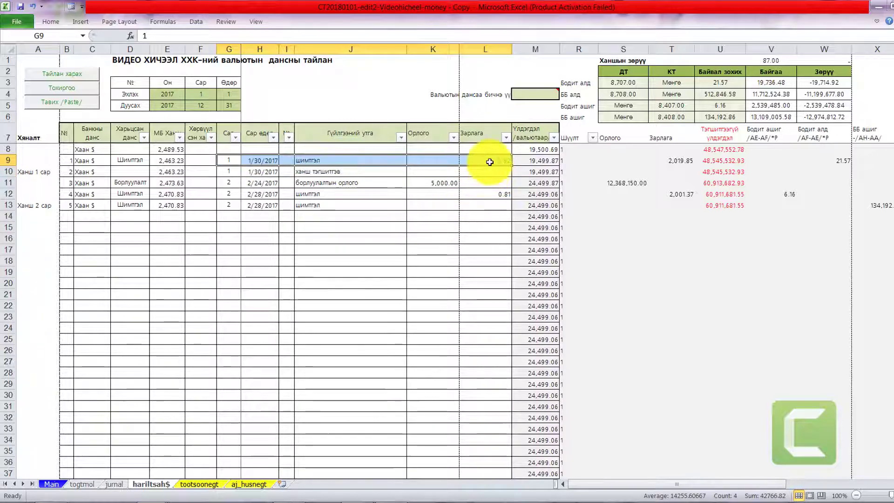
pyautogui.click(489, 162)
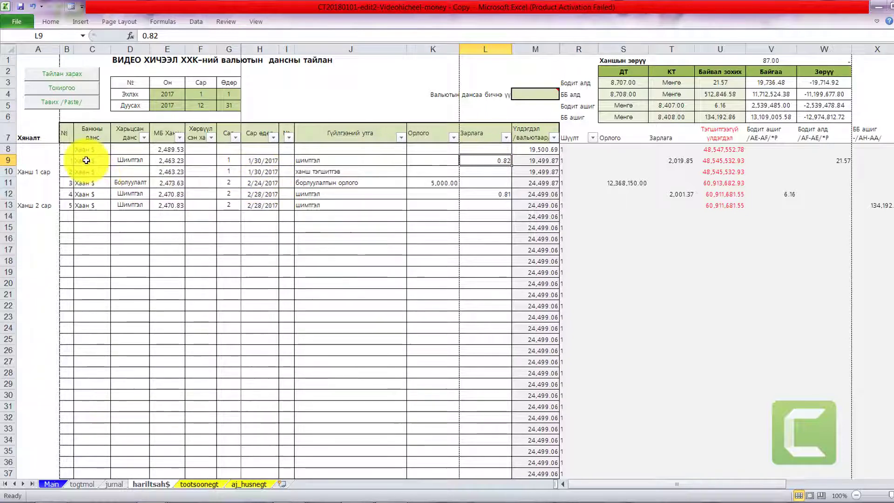
pyautogui.moveTo(87, 160); pyautogui.dragTo(495, 164)
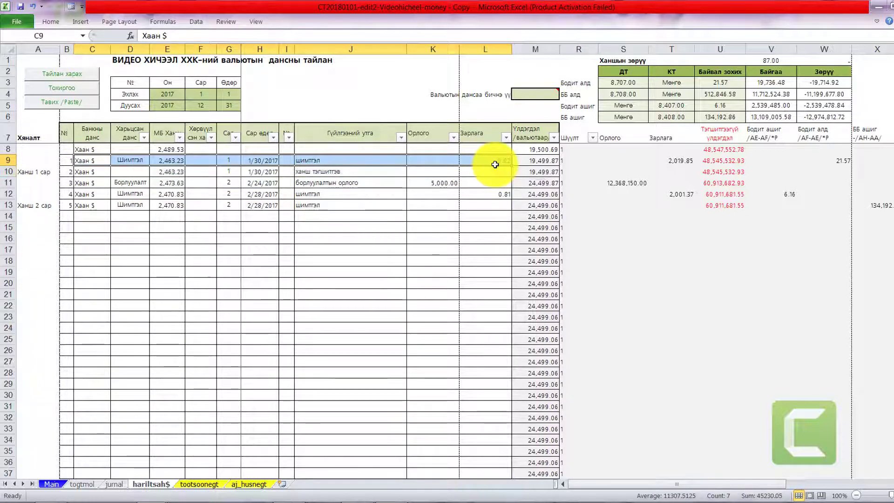
# Review the ханш тэгшитгэв entry in row 10, including its rate, month, date, empty income and expense cells, and the check cell A10
pyautogui.click(86, 173)
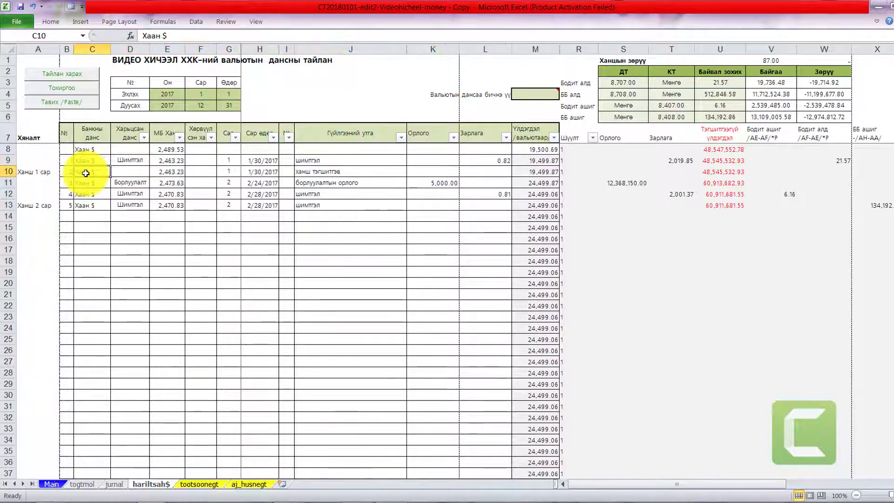
pyautogui.click(169, 172)
pyautogui.click(232, 172)
pyautogui.moveTo(233, 172); pyautogui.dragTo(259, 175)
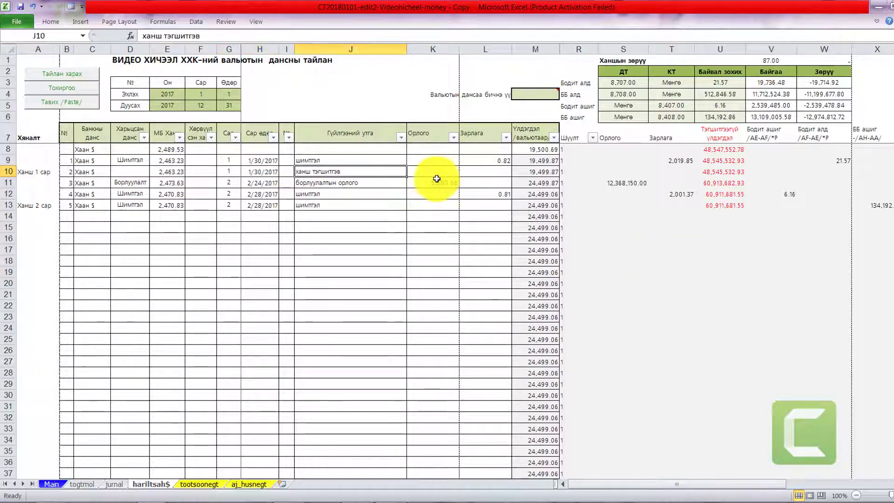
pyautogui.moveTo(435, 174); pyautogui.dragTo(472, 175)
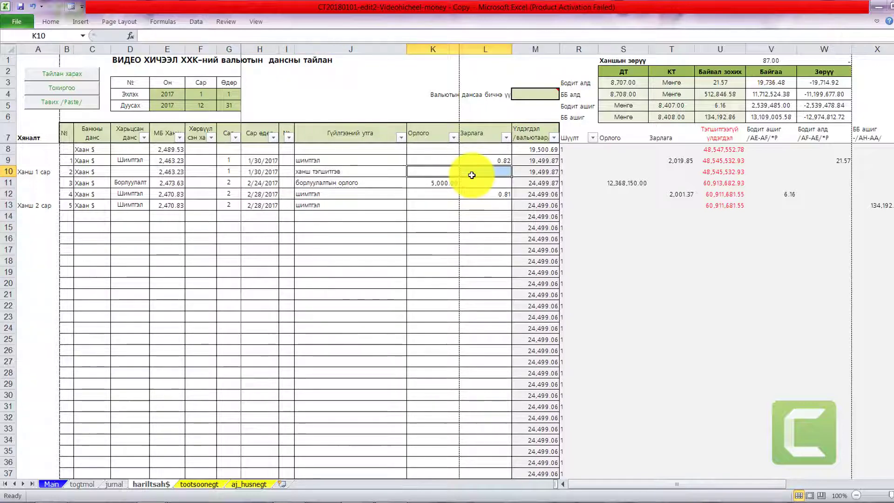
pyautogui.click(26, 174)
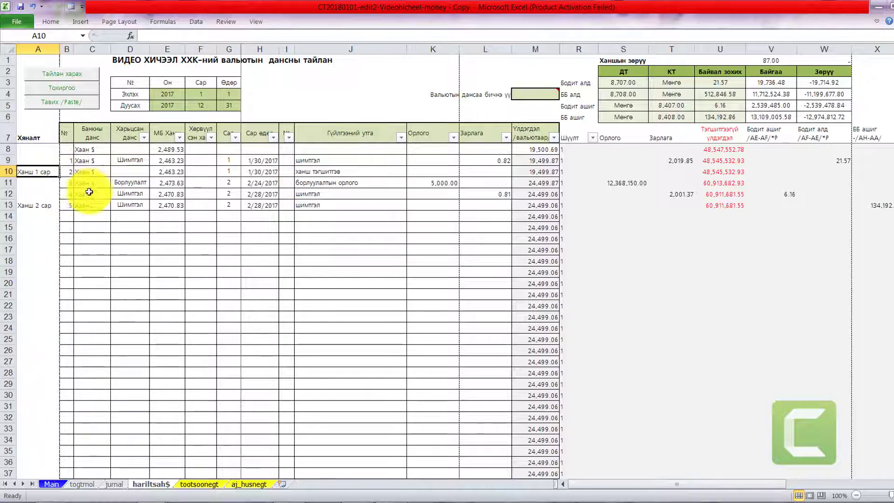
# Set the month in row 13 to 3 and copy the 0.81 expense from row 12 into row 13
pyautogui.moveTo(88, 184); pyautogui.dragTo(508, 205)
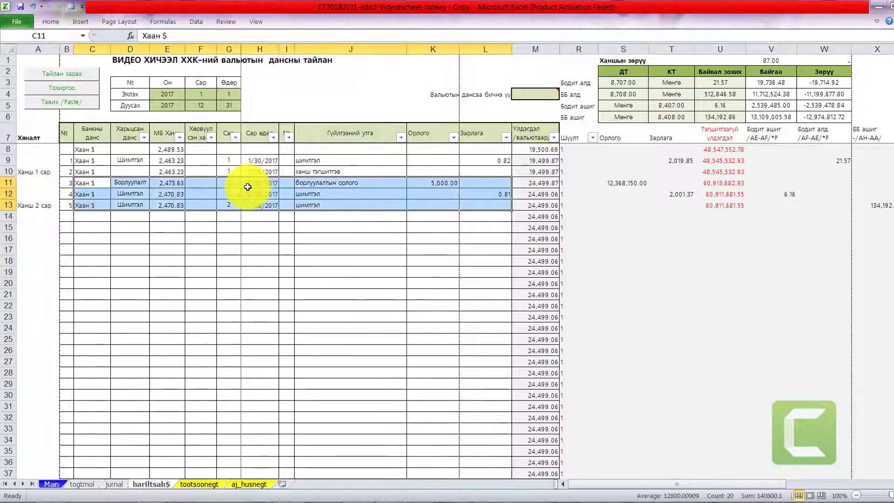
pyautogui.click(234, 207)
pyautogui.write('3')
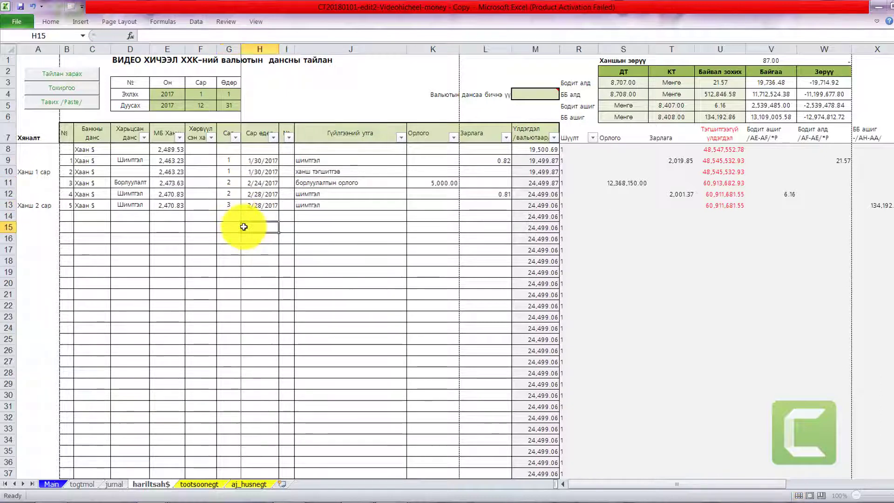
pyautogui.press('Return')
pyautogui.click(320, 207)
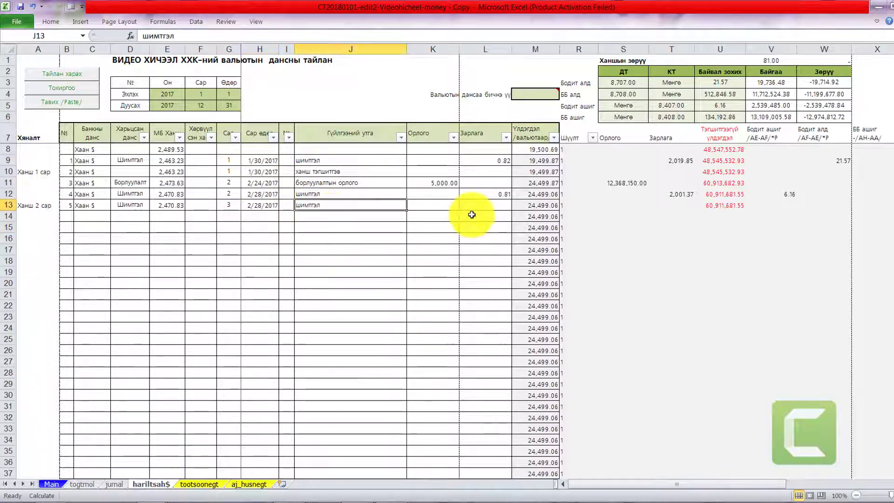
pyautogui.click(493, 195)
pyautogui.hotkey('ctrl', 'c')
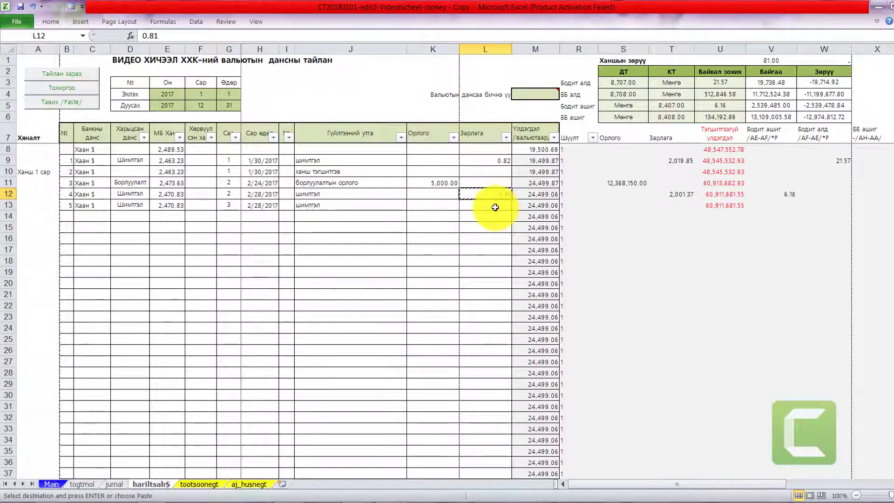
pyautogui.click(494, 204)
pyautogui.press('Return')
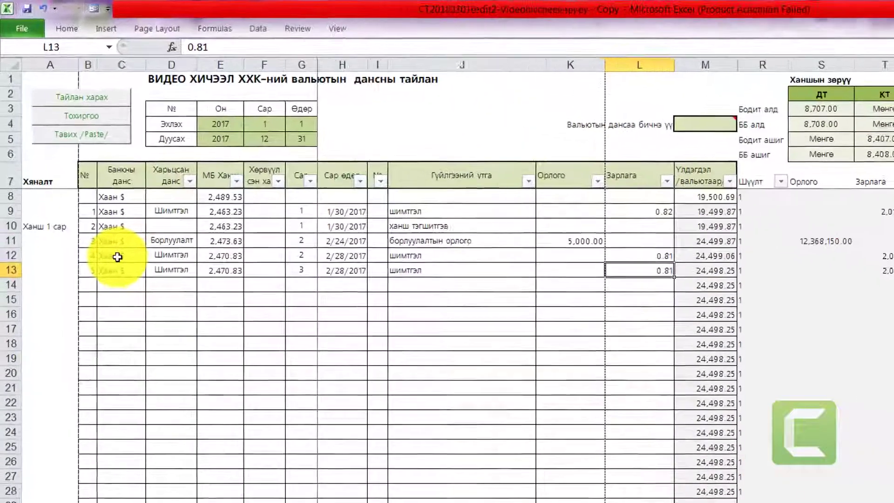
# Review the last February transaction in row 12, its check cell in column A, and the income and expense range K9:L13
pyautogui.moveTo(90, 197); pyautogui.dragTo(474, 196)
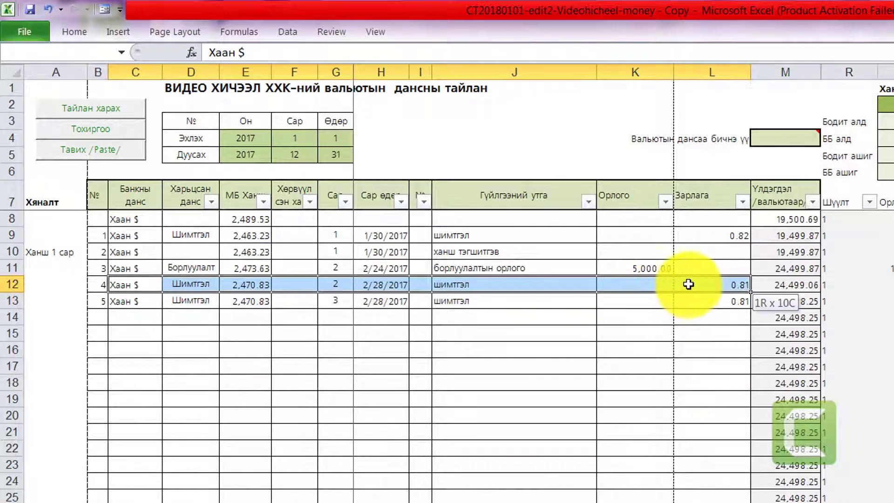
pyautogui.moveTo(689, 285); pyautogui.dragTo(689, 285)
pyautogui.click(59, 278)
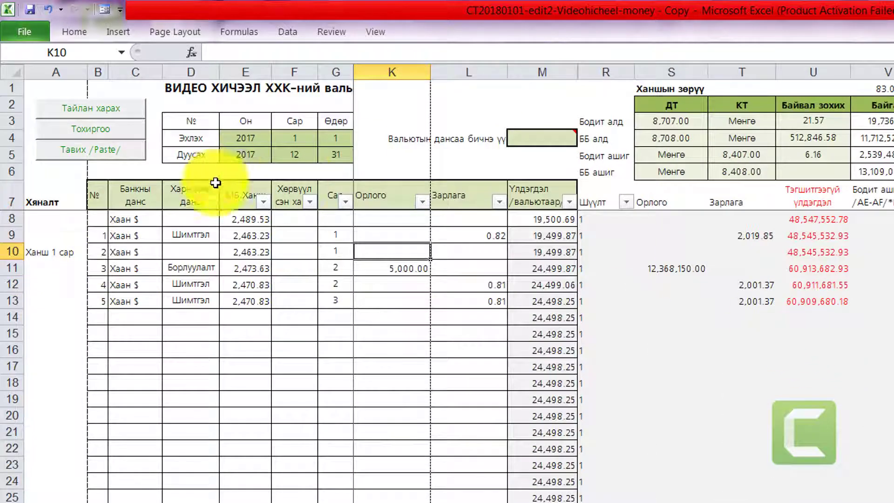
pyautogui.moveTo(380, 240); pyautogui.dragTo(486, 293)
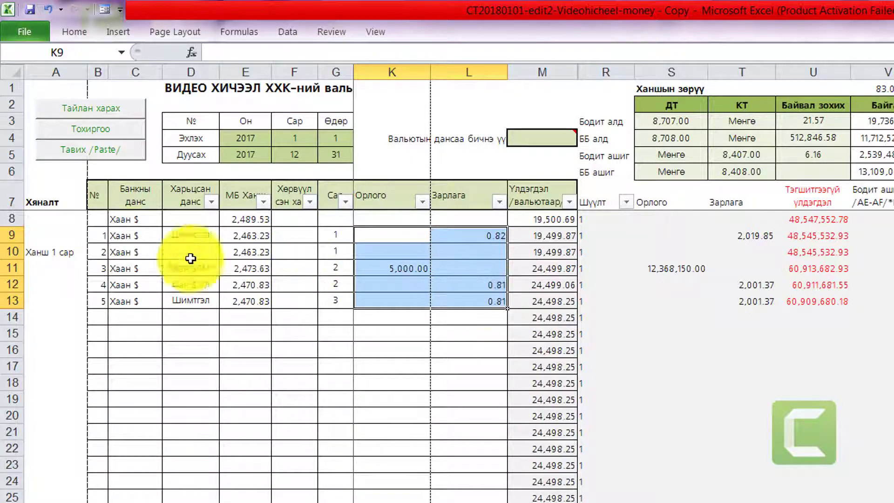
# Compare the equalized balances in Z10 and AA10, and inspect the differences in AB10 and AB11:AB13
pyautogui.moveTo(153, 255); pyautogui.dragTo(469, 248)
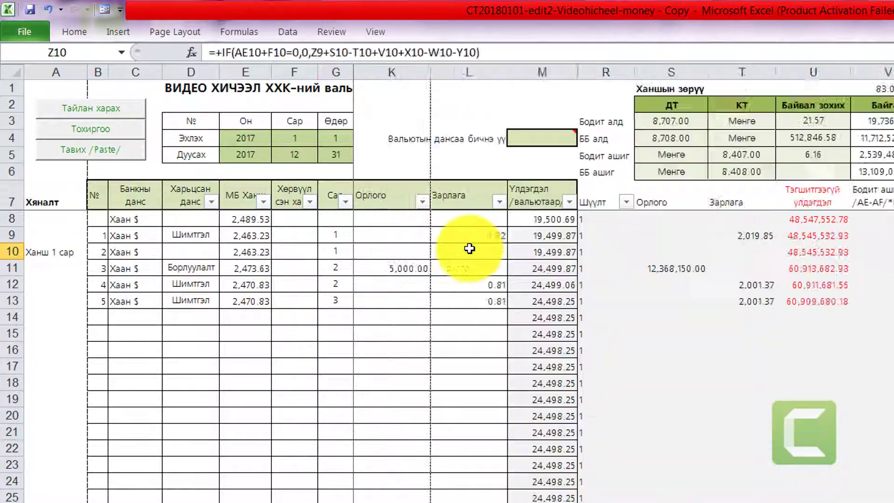
pyautogui.press('Right')
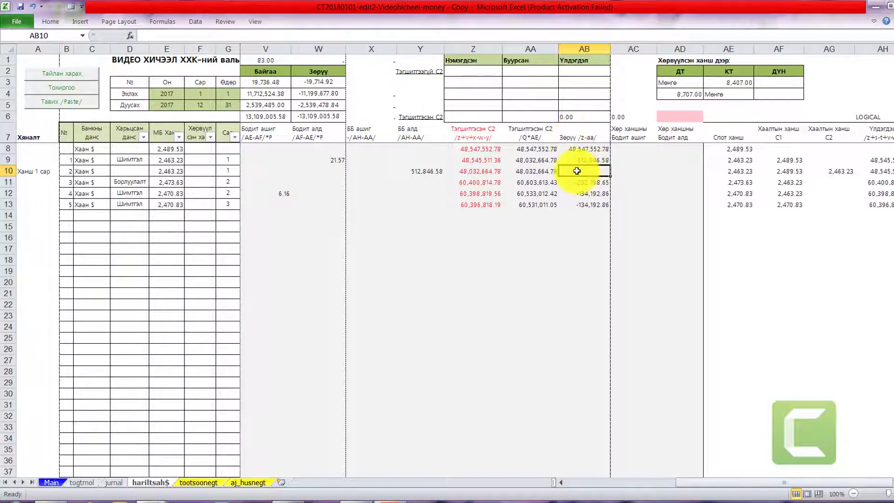
pyautogui.press('Left')
pyautogui.press('Left')
pyautogui.press('Right')
pyautogui.press('Right')
pyautogui.moveTo(536, 172); pyautogui.dragTo(484, 171)
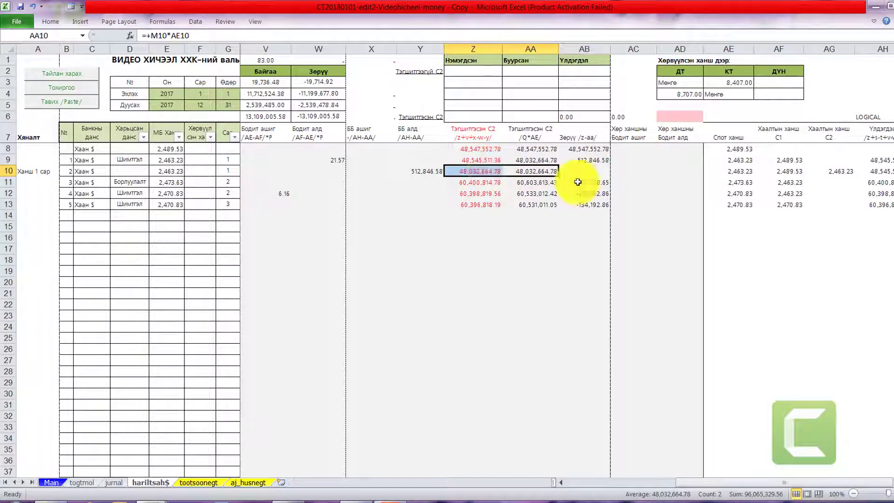
pyautogui.click(593, 170)
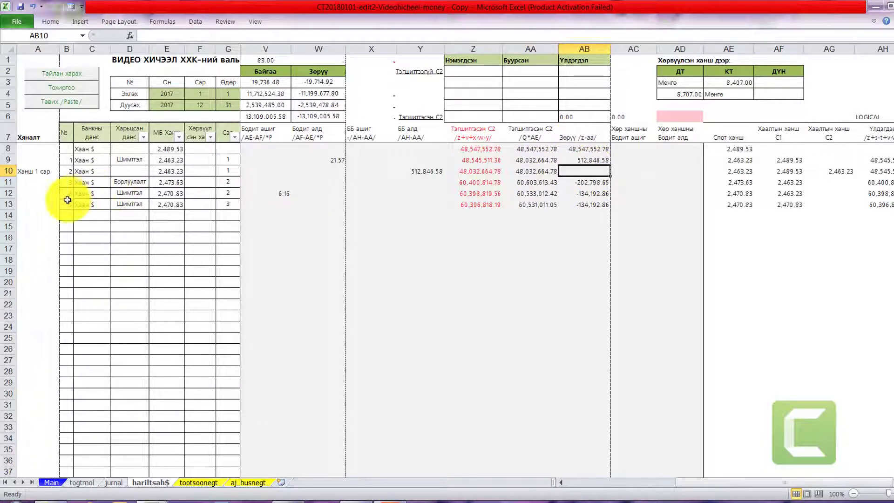
pyautogui.moveTo(585, 181); pyautogui.dragTo(592, 200)
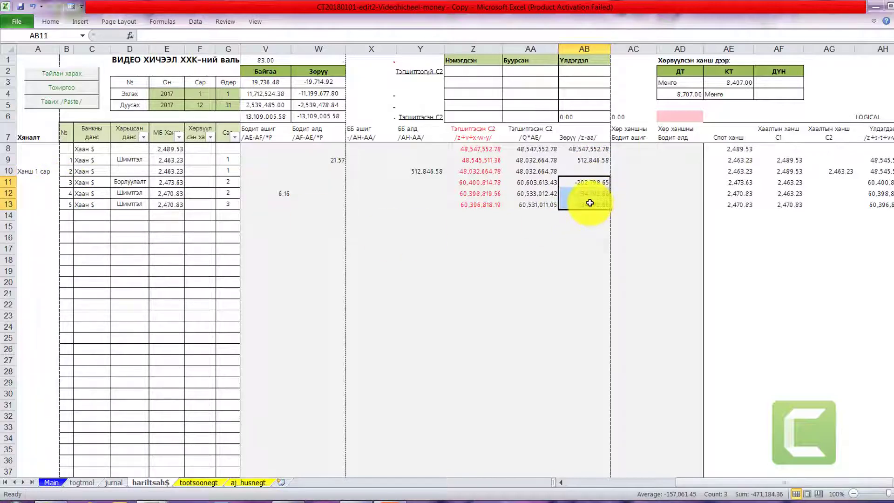
# Clear the description and the 0.81 expense in row 13 and set its month to 2
pyautogui.press('Left')
pyautogui.press('Left')
pyautogui.press('Left')
pyautogui.press('Left')
pyautogui.press('Left')
pyautogui.press('Left')
pyautogui.press('Left')
pyautogui.press('Left')
pyautogui.press('Left')
pyautogui.press('Left')
pyautogui.press('Left')
pyautogui.press('Left')
pyautogui.press('Left')
pyautogui.press('Left')
pyautogui.press('Left')
pyautogui.press('Left')
pyautogui.press('Left')
pyautogui.press('Left')
pyautogui.press('Left')
pyautogui.press('Left')
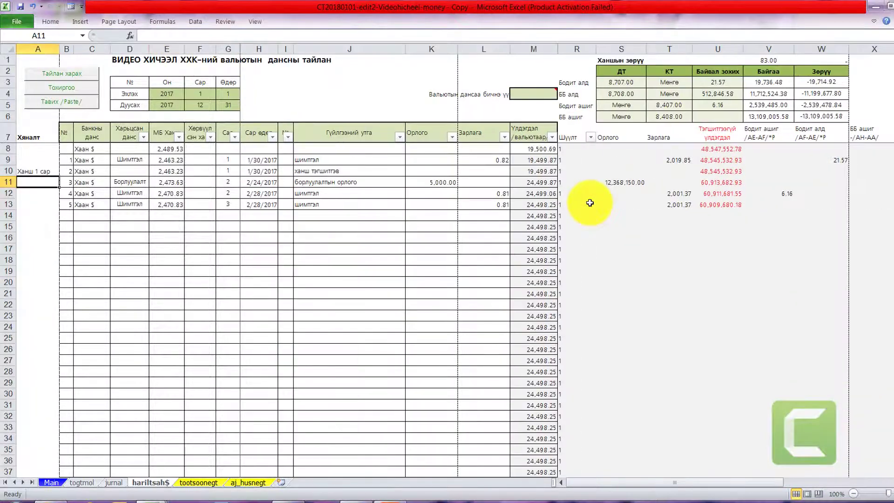
pyautogui.click(318, 205)
pyautogui.click(478, 204)
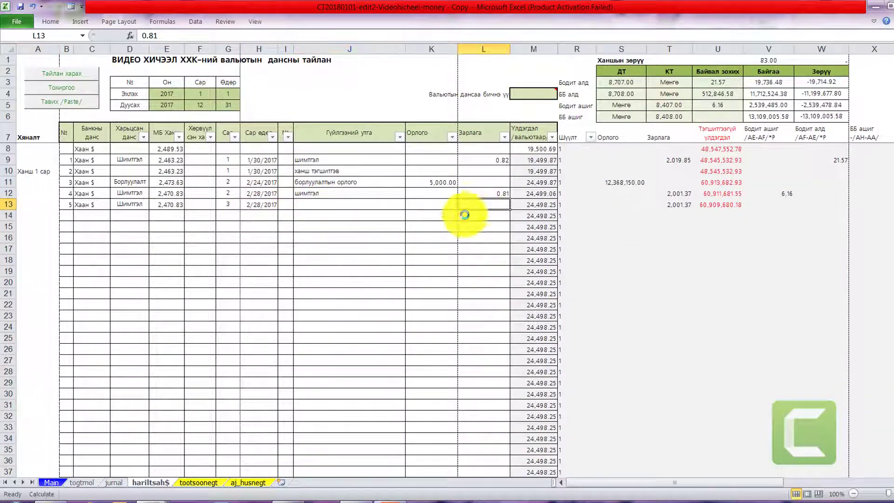
pyautogui.click(231, 204)
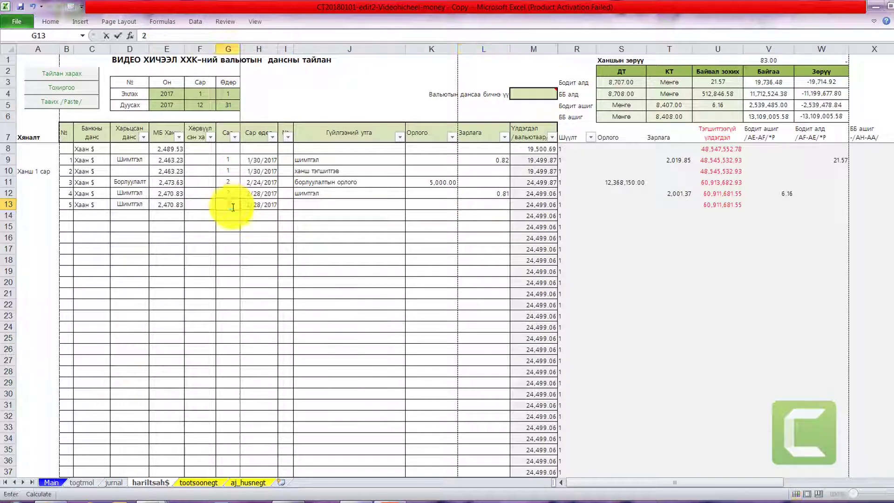
pyautogui.click(253, 250)
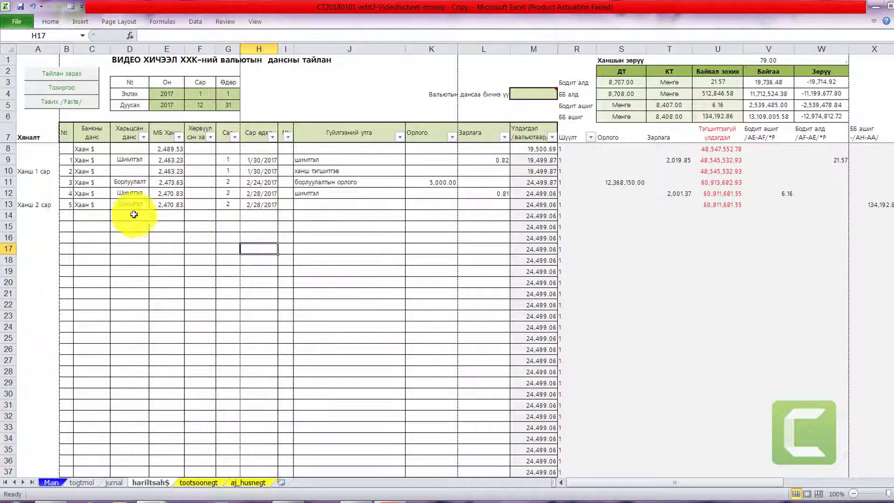
# Copy the February шимтгэл transaction from C12:L12 into row 14
pyautogui.moveTo(91, 181); pyautogui.dragTo(473, 193)
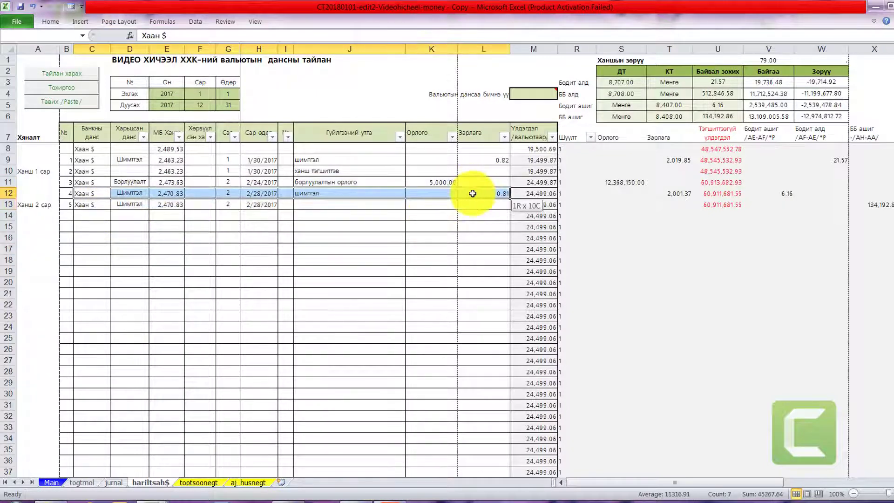
pyautogui.hotkey('ctrl', 'c')
pyautogui.click(104, 215)
pyautogui.hotkey('ctrl', 'v')
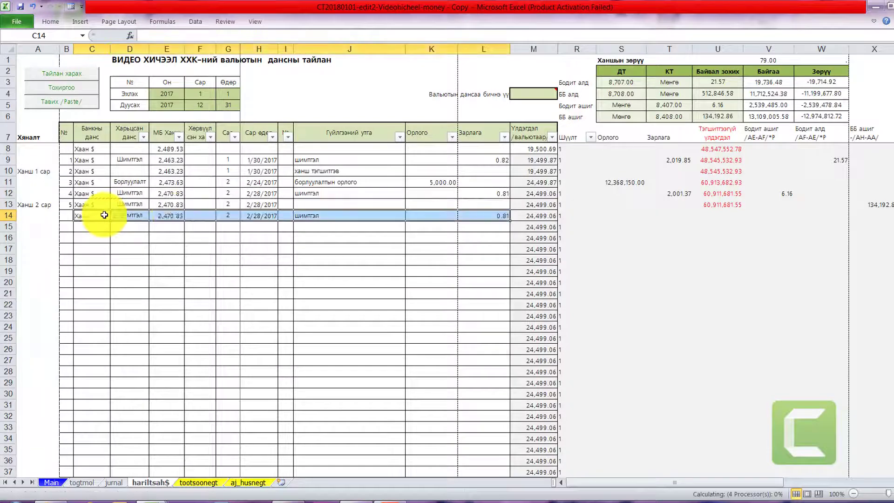
# Set the month of the copied transaction in row 14 to 4 and look at check cell A14
pyautogui.click(226, 215)
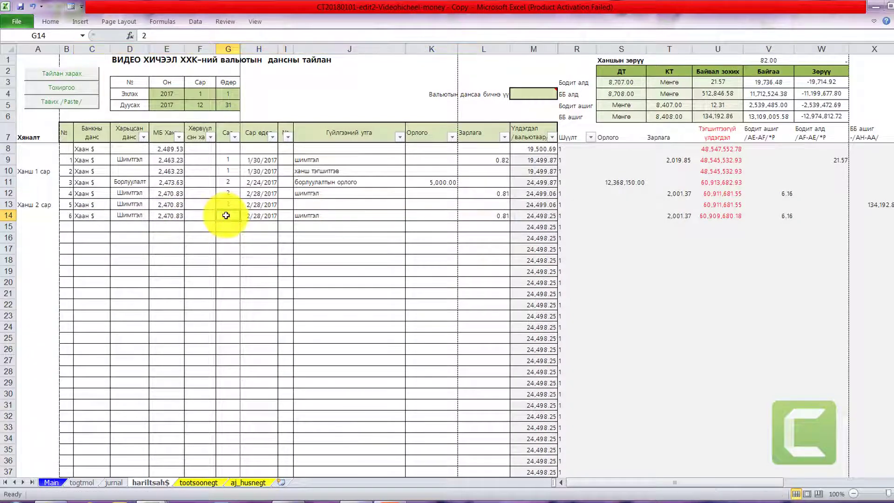
pyautogui.write('4')
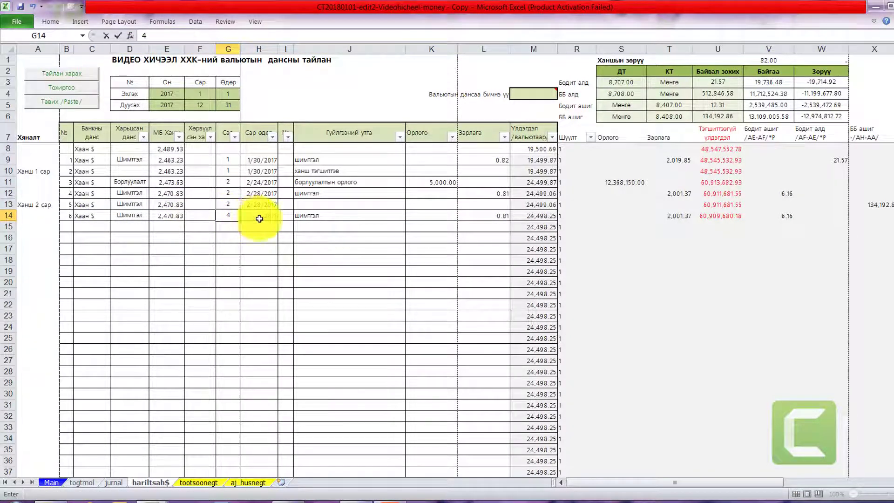
pyautogui.click(349, 248)
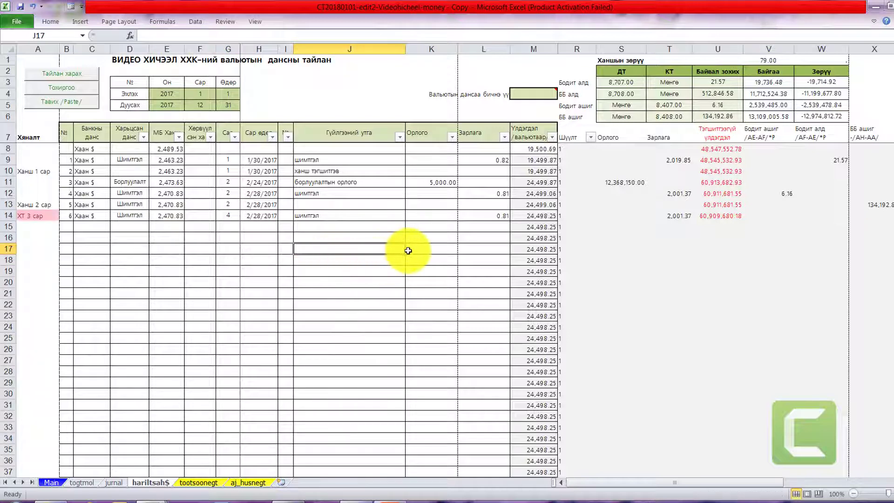
pyautogui.click(45, 217)
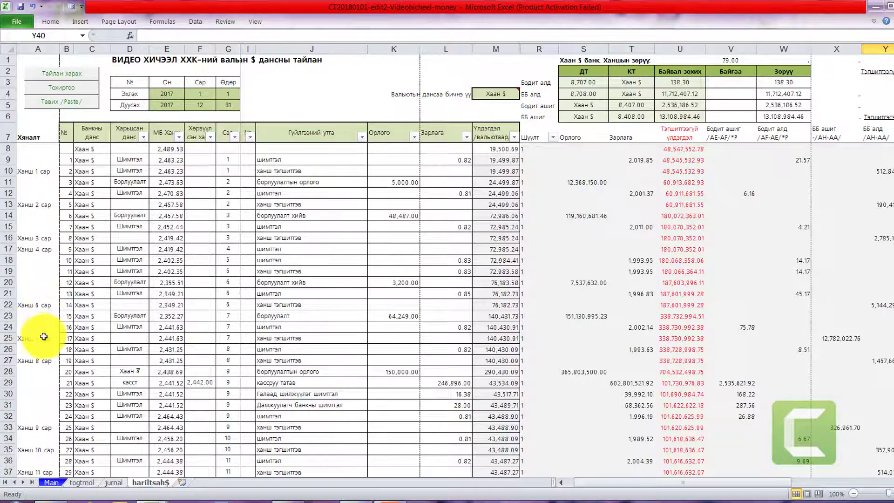
# Review the December ханш тэгшитгэв entry in A40:L40 and compare its unequalized balance in U40 with the income and expense rows above
pyautogui.scroll(-4, 41, 342)
pyautogui.moveTo(35, 374); pyautogui.dragTo(465, 372)
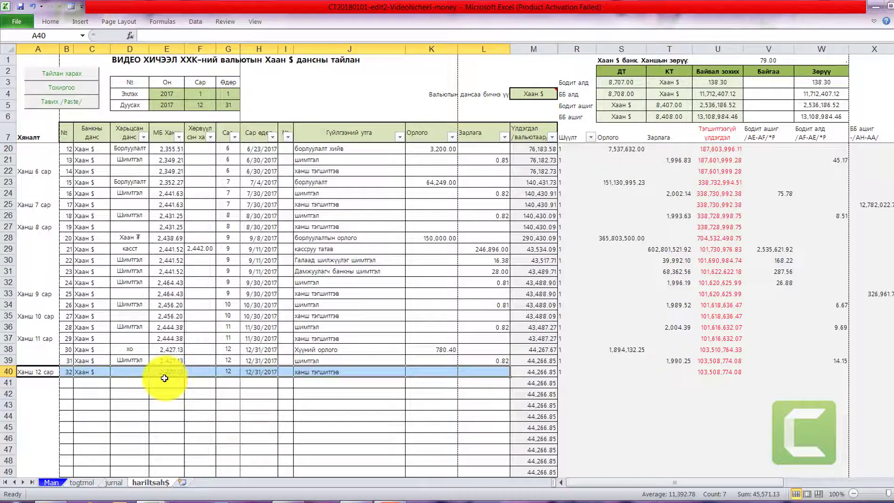
pyautogui.click(145, 376)
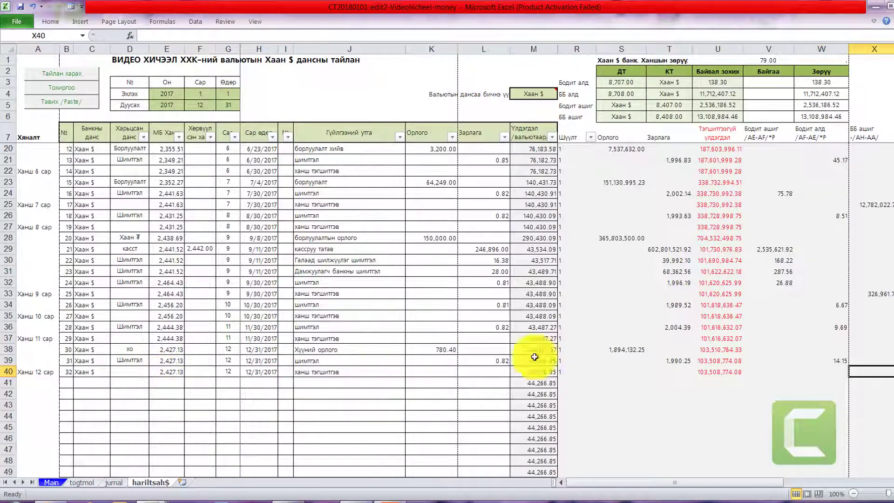
pyautogui.click(711, 374)
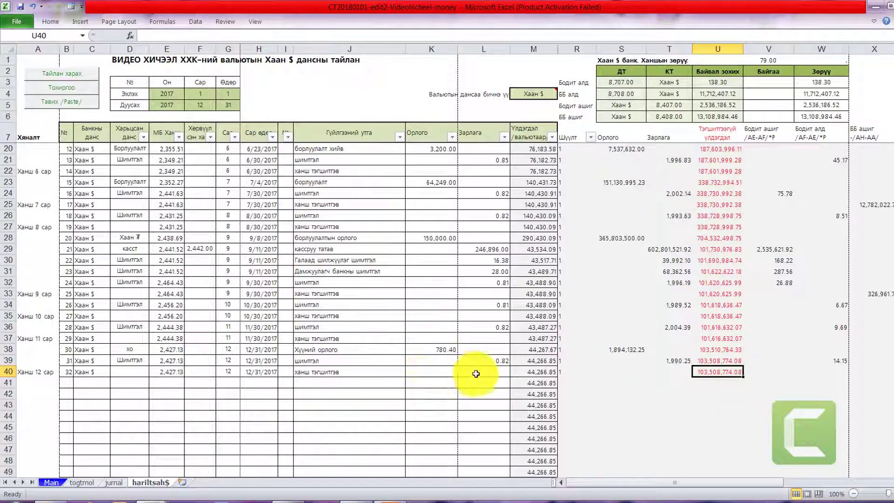
pyautogui.moveTo(634, 351); pyautogui.dragTo(704, 362)
pyautogui.click(713, 371)
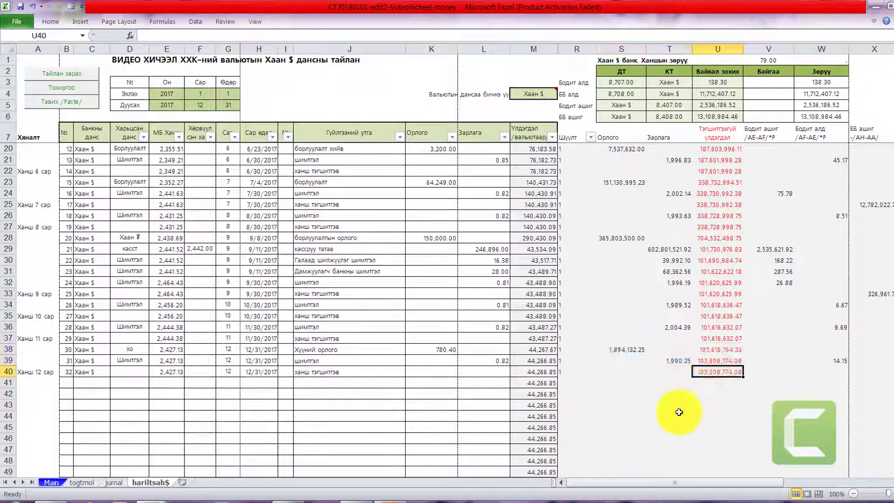
# Examine the realized and unrealized exchange gain and loss columns V to Y, including the December equalization in V40:Y40
pyautogui.press('Right')
pyautogui.press('Right')
pyautogui.press('Right')
pyautogui.press('Right')
pyautogui.press('Right')
pyautogui.press('Right')
pyautogui.press('Right')
pyautogui.press('Right')
pyautogui.press('Right')
pyautogui.press('Right')
pyautogui.press('Right')
pyautogui.press('Right')
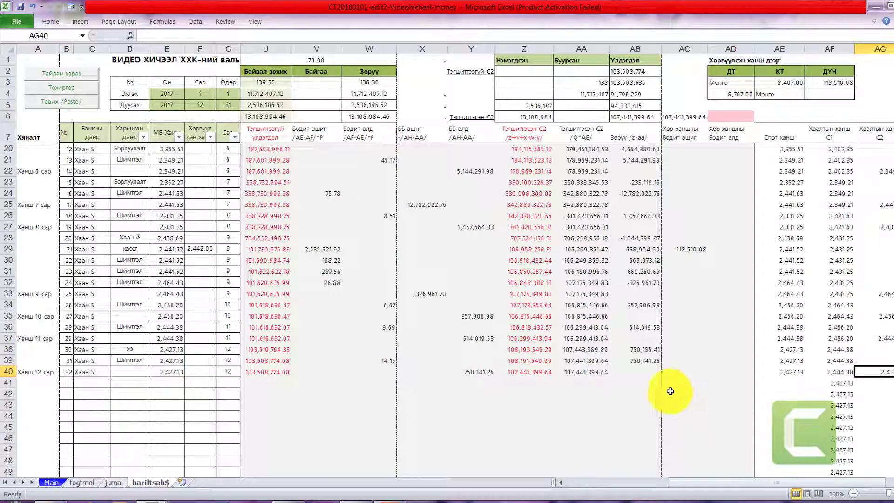
pyautogui.moveTo(316, 134); pyautogui.dragTo(480, 429)
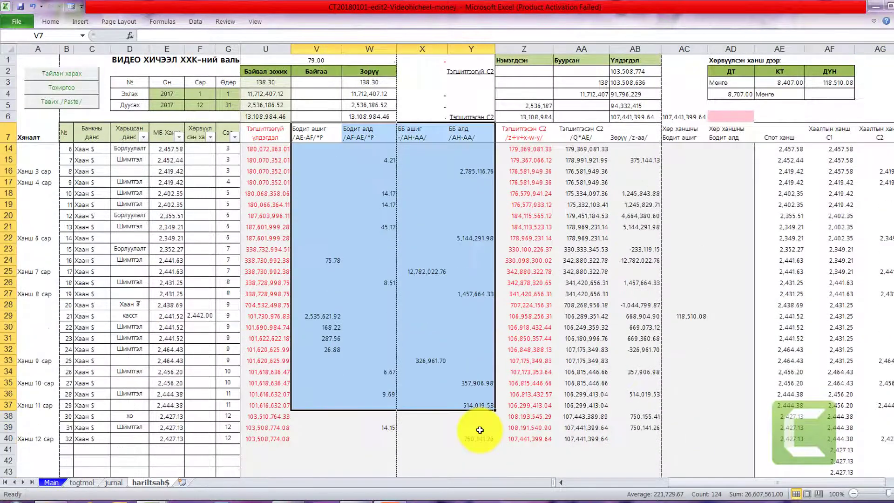
pyautogui.moveTo(326, 439); pyautogui.dragTo(466, 436)
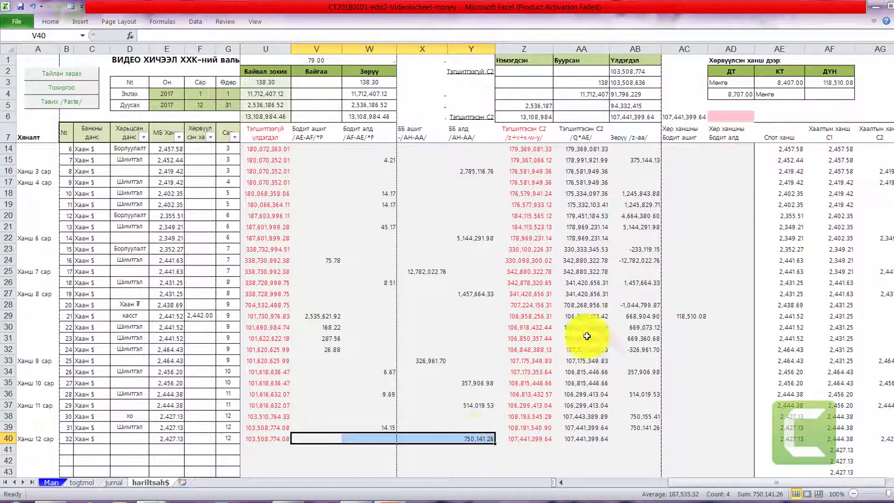
# Compare the equalized balances in Z40 and AA40 and check the difference in AB40
pyautogui.moveTo(532, 439); pyautogui.dragTo(565, 442)
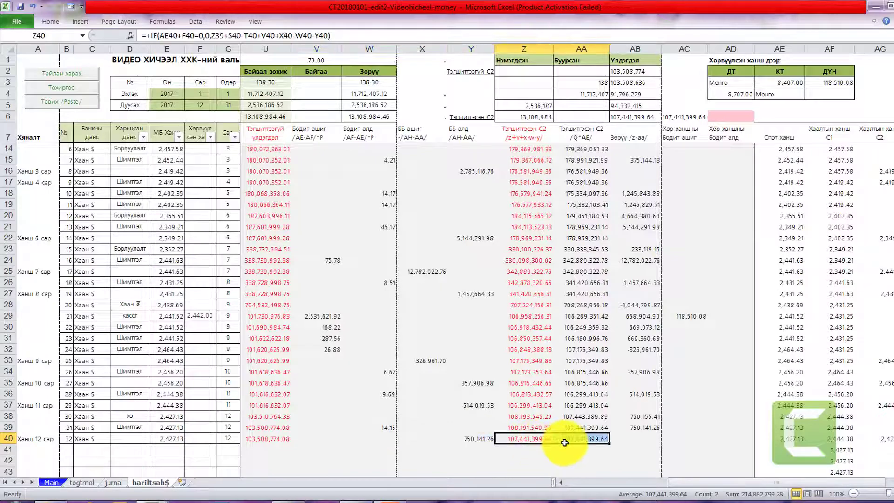
pyautogui.scroll(-1, 565, 442)
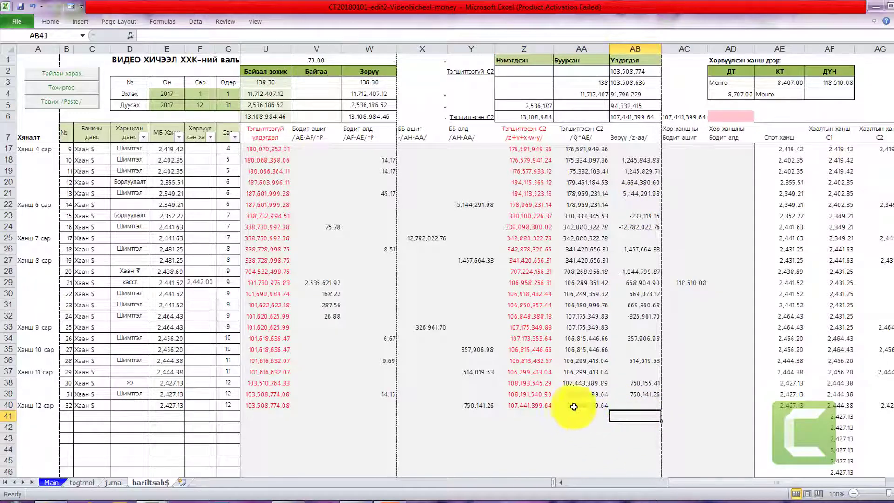
pyautogui.moveTo(536, 404); pyautogui.dragTo(587, 408)
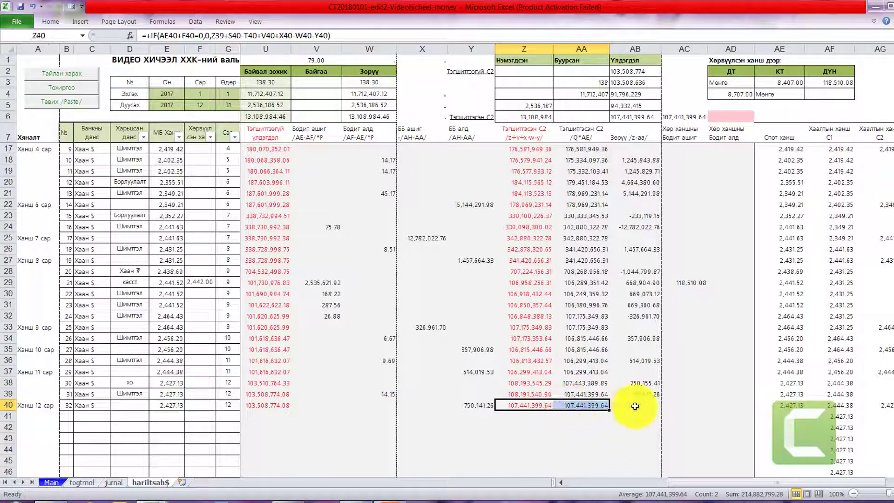
pyautogui.click(635, 406)
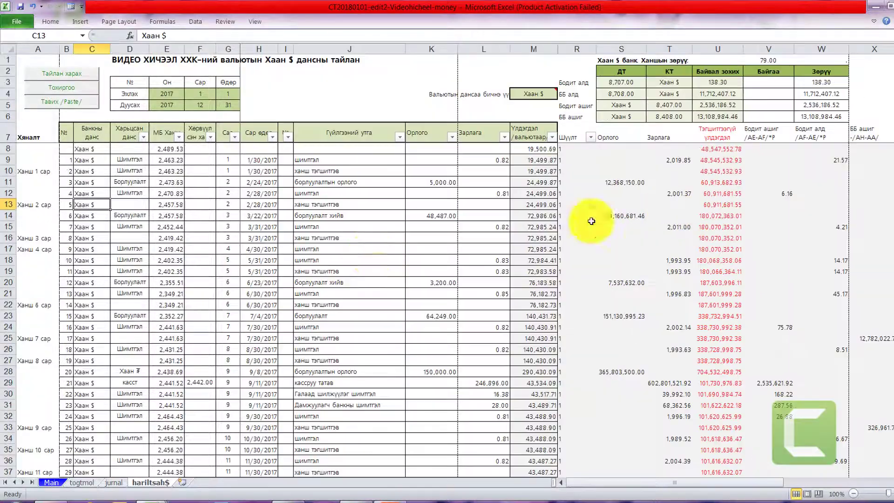
# Inspect the balance reconciliation table in Y1:AB6 and compare its unequalized balance in AB2 with U40
pyautogui.scroll(-3, 370, 250)
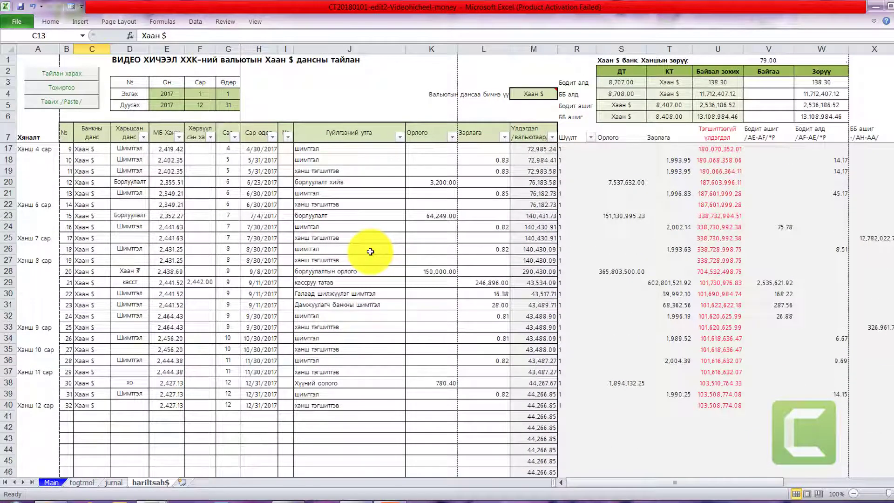
pyautogui.press('Right')
pyautogui.press('Right')
pyautogui.press('Right')
pyautogui.press('Right')
pyautogui.press('Right')
pyautogui.press('Right')
pyautogui.press('Right')
pyautogui.press('Right')
pyautogui.press('Right')
pyautogui.press('Right')
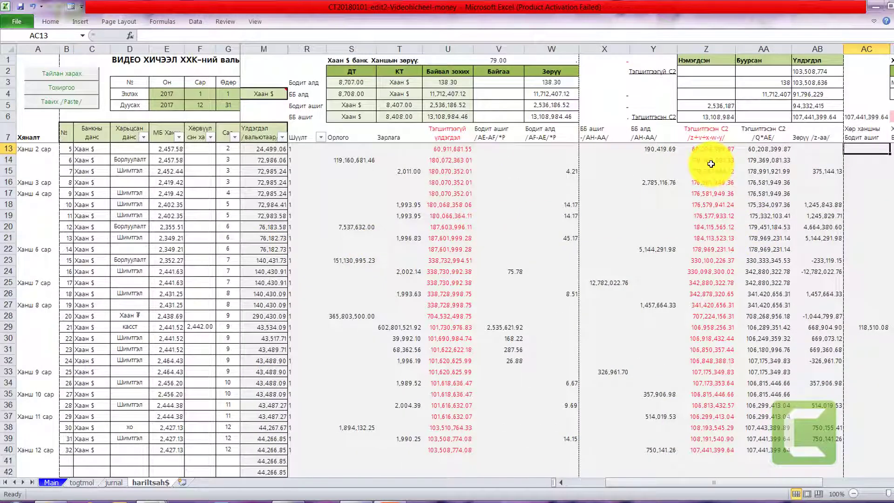
pyautogui.hscroll(1, 711, 164)
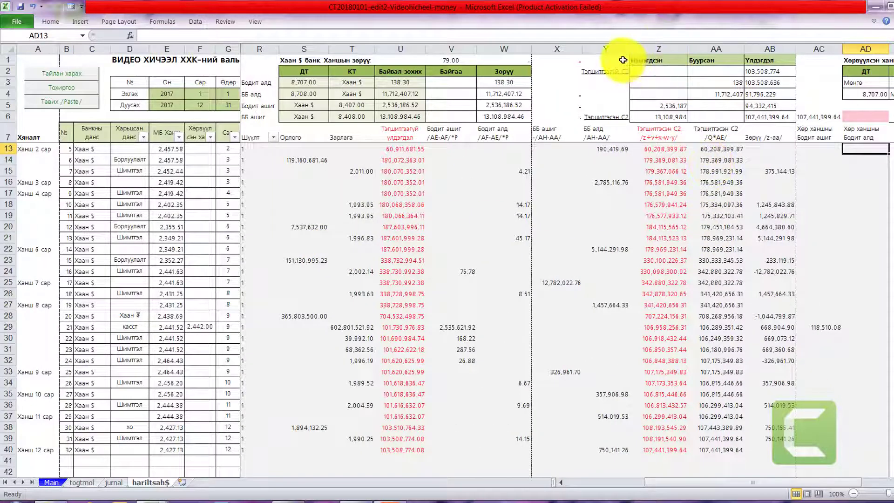
pyautogui.moveTo(622, 59); pyautogui.dragTo(777, 115)
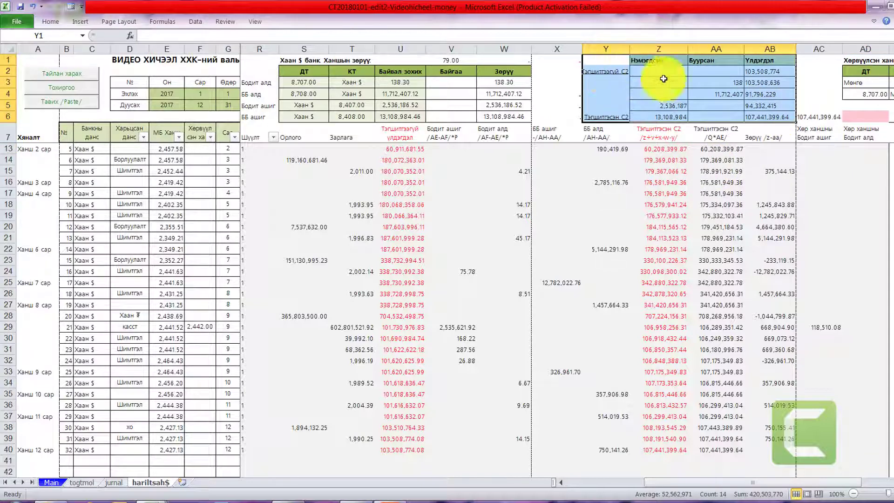
pyautogui.click(753, 74)
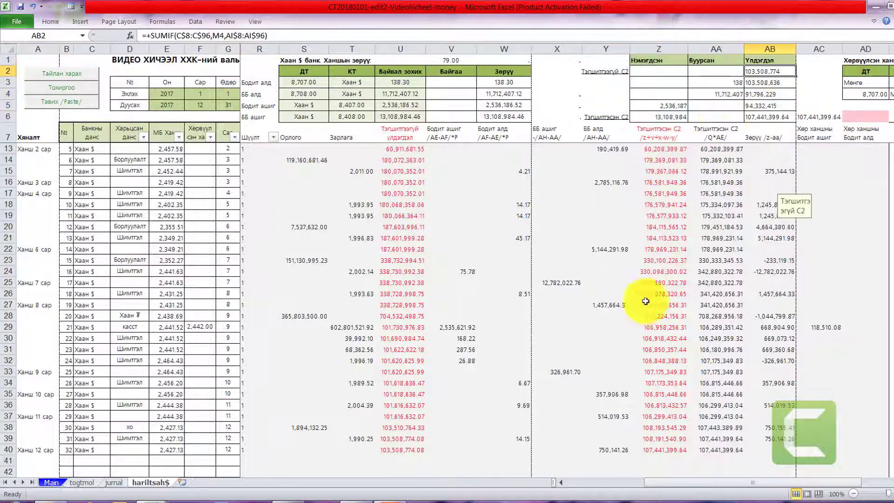
pyautogui.click(406, 450)
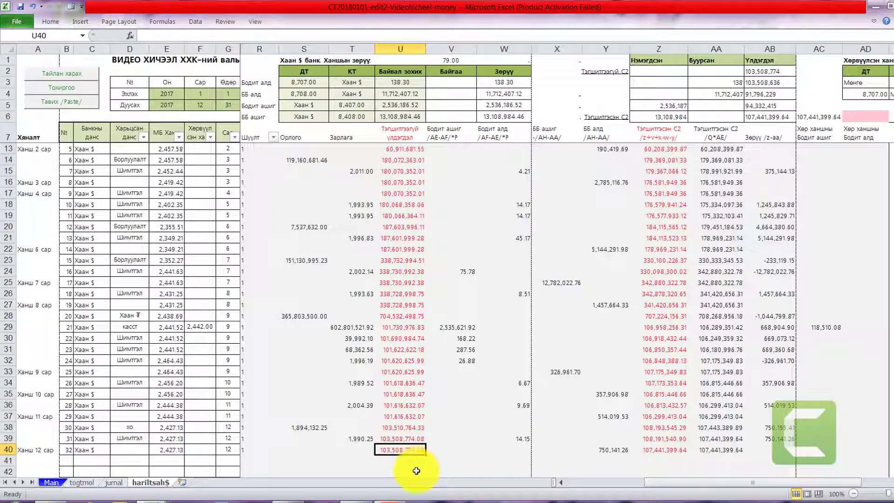
pyautogui.click(775, 71)
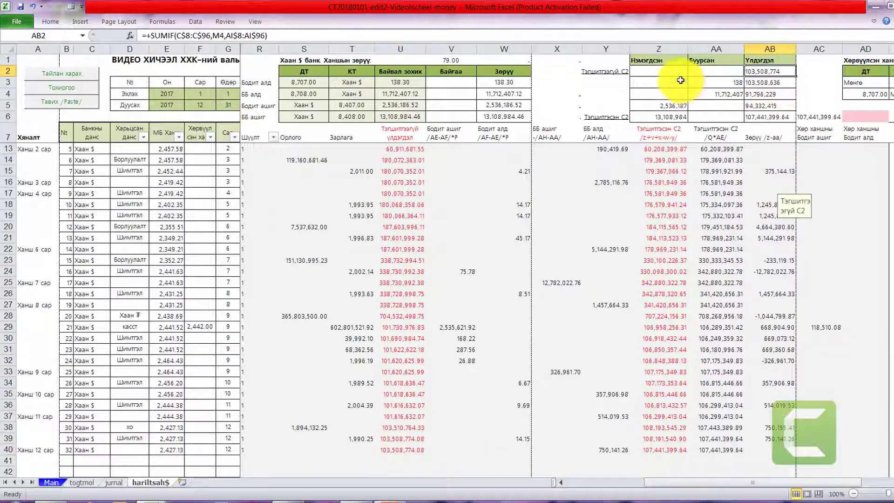
# Review the increases and decreases in Z2:AA6 and the equalized balances in AB6 and AC6
pyautogui.moveTo(671, 72); pyautogui.dragTo(713, 112)
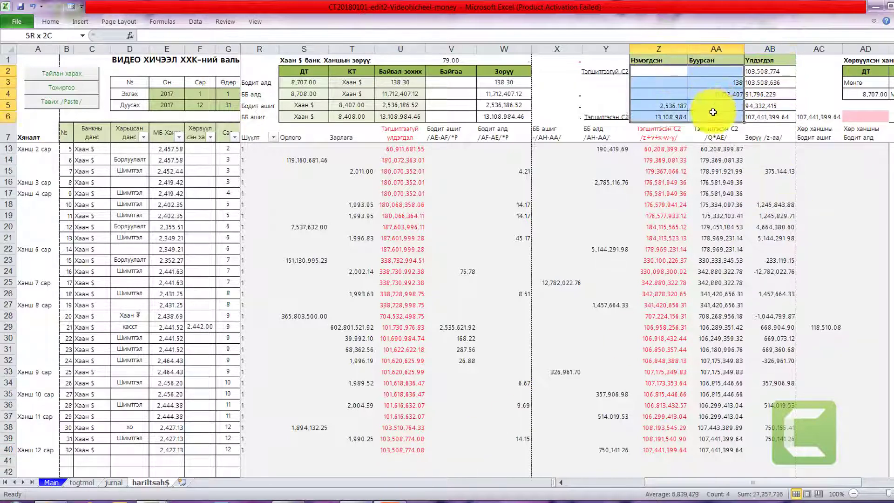
pyautogui.click(769, 116)
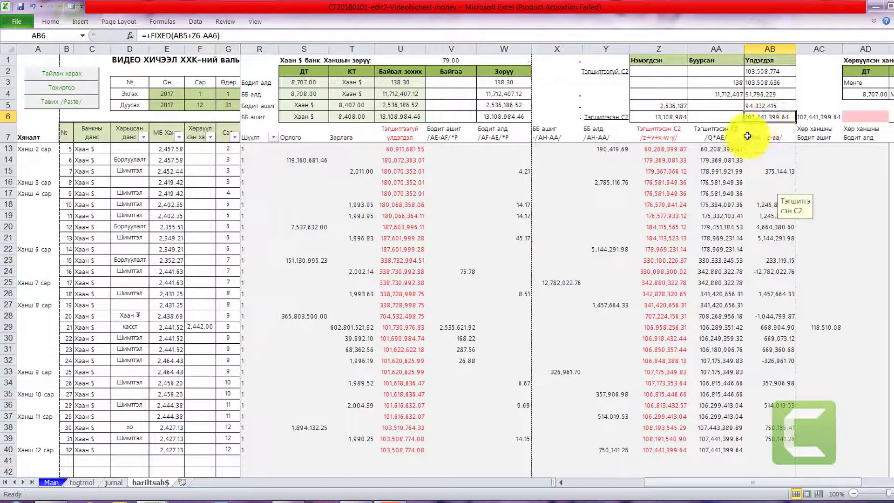
pyautogui.click(811, 116)
pyautogui.click(782, 117)
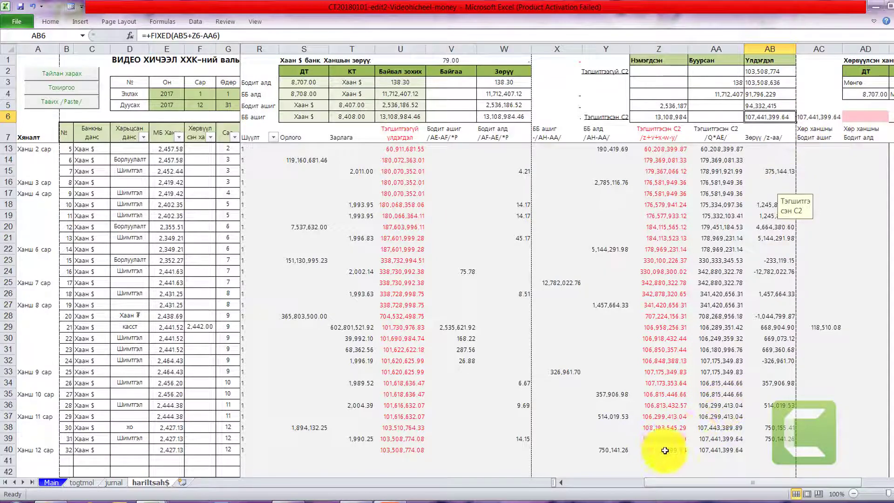
# Compare the equalized totals in AB6 and AC6 with the December balances in Z40 and AA40
pyautogui.moveTo(665, 451); pyautogui.dragTo(712, 450)
pyautogui.click(770, 119)
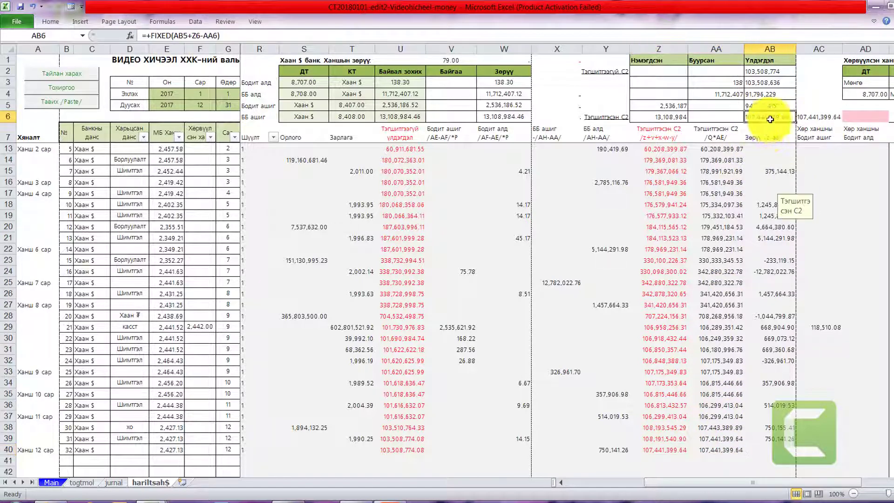
pyautogui.moveTo(770, 119); pyautogui.dragTo(798, 118)
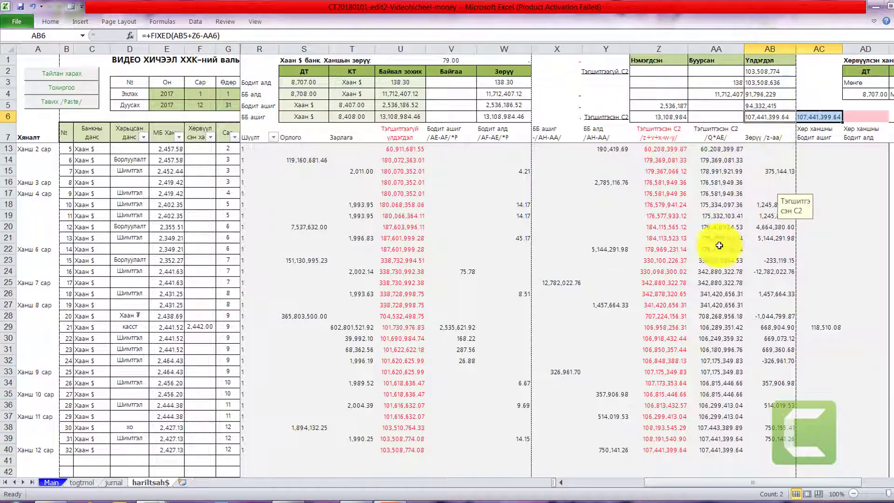
pyautogui.click(712, 451)
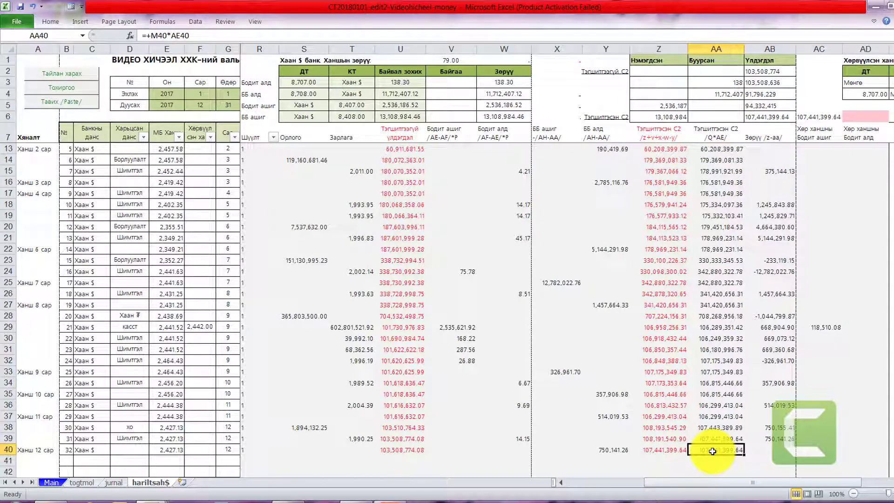
# Switch the hariltsah$ sheet from the Хаан $ account report to the currency accounts' general journal view
pyautogui.press('Left')
pyautogui.press('Left')
pyautogui.press('Left')
pyautogui.press('Left')
pyautogui.press('Left')
pyautogui.press('Left')
pyautogui.press('Left')
pyautogui.press('Left')
pyautogui.press('Left')
pyautogui.press('Left')
pyautogui.press('Left')
pyautogui.press('Left')
pyautogui.press('Left')
pyautogui.press('Left')
pyautogui.press('Left')
pyautogui.press('Left')
pyautogui.press('Left')
pyautogui.press('Left')
pyautogui.press('Left')
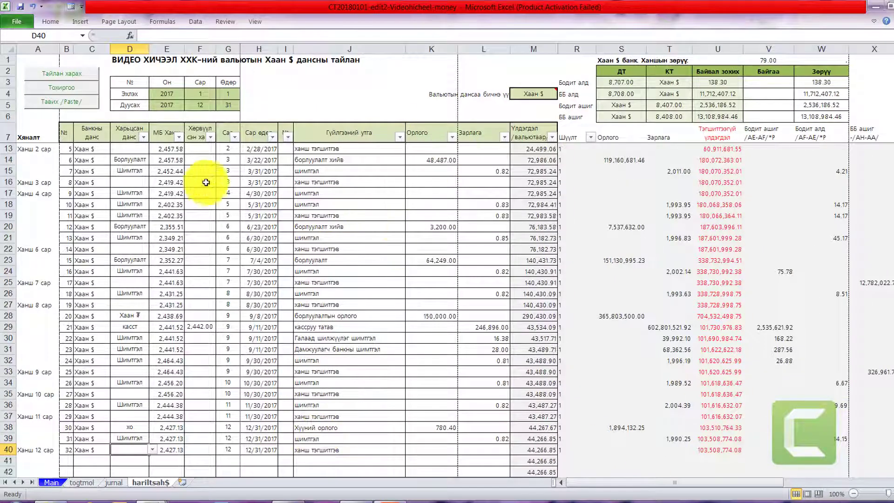
pyautogui.click(62, 87)
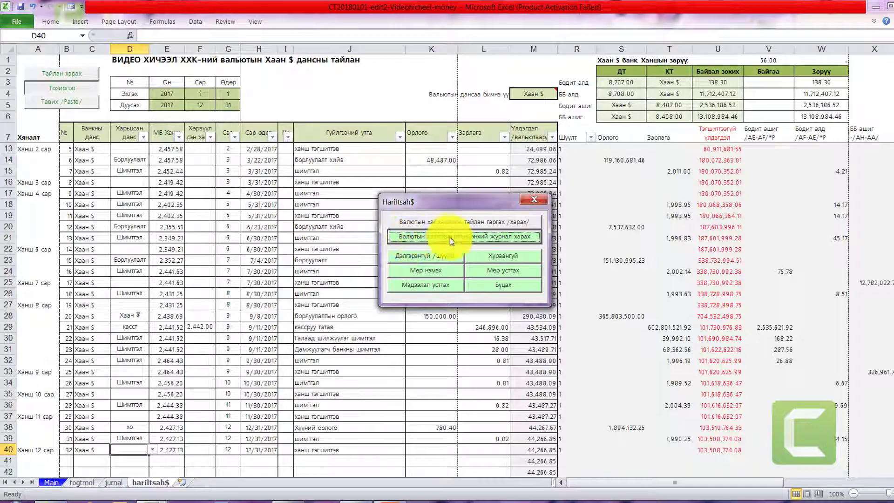
pyautogui.click(498, 238)
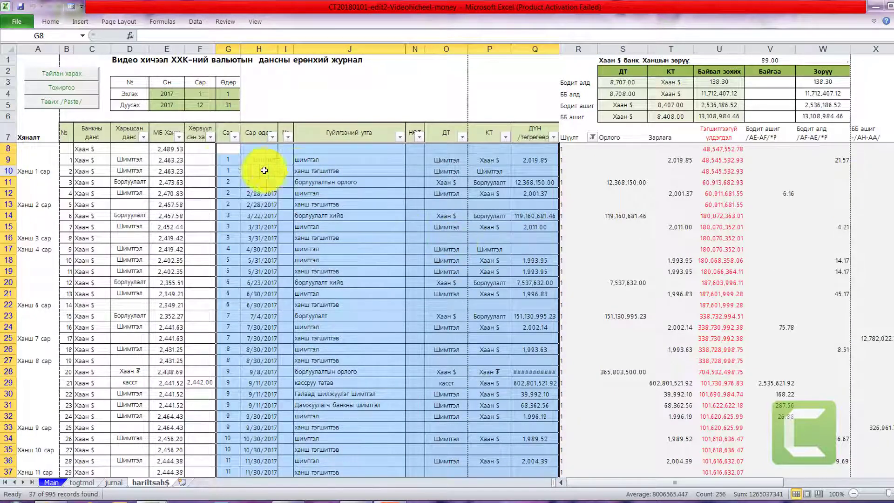
# Copy the journal entries in G9:Q39 into the jurnal sheet's general journal, starting at E768
pyautogui.moveTo(224, 160); pyautogui.dragTo(534, 441)
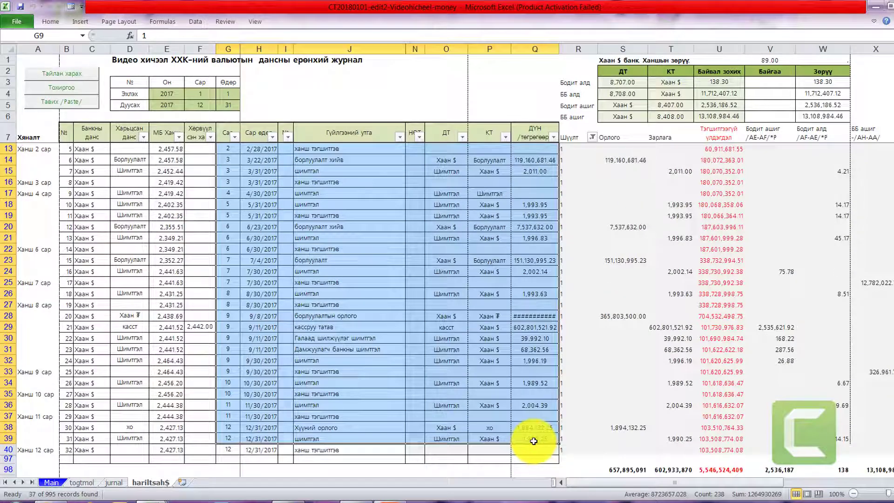
pyautogui.hotkey('ctrl', 'c')
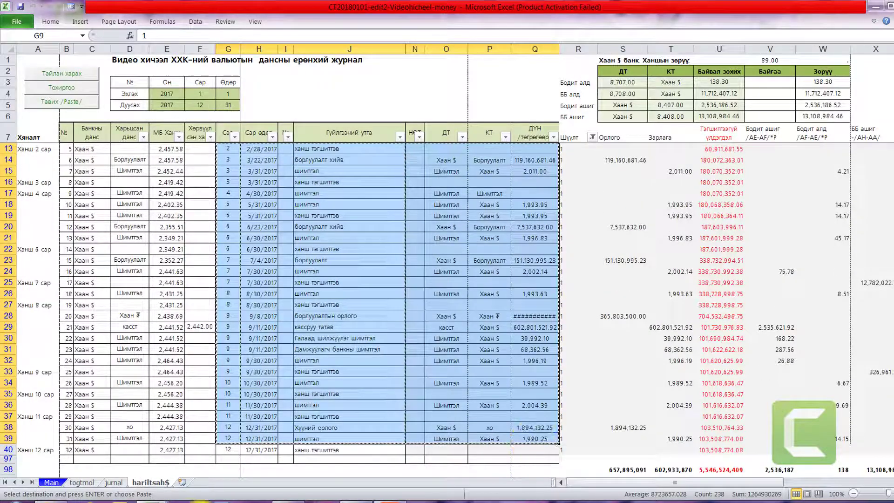
pyautogui.click(119, 483)
pyautogui.scroll(5, 138, 354)
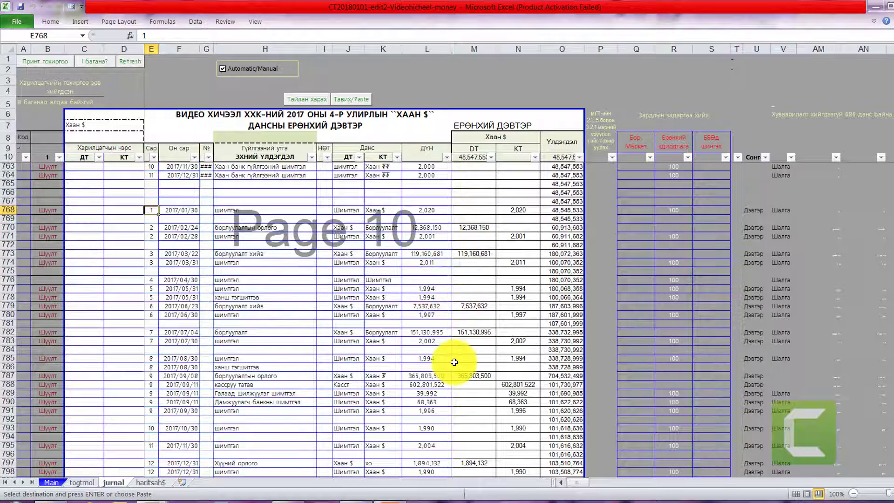
pyautogui.scroll(-1, 454, 362)
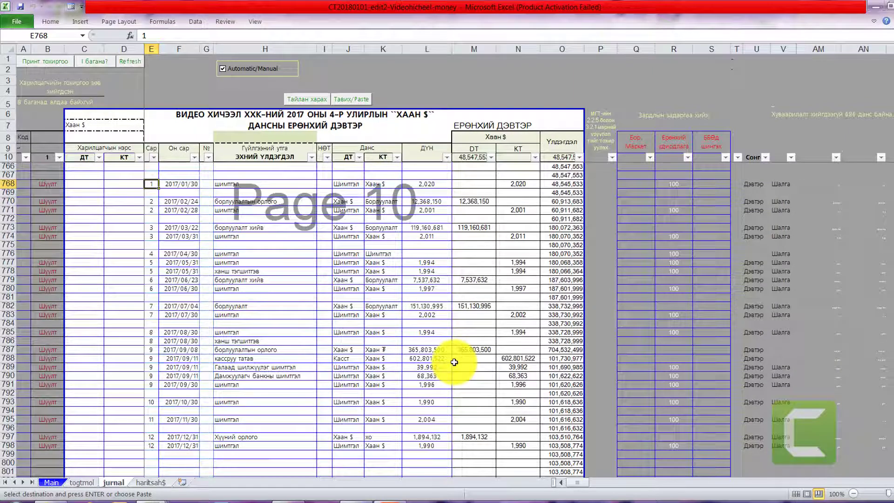
# Review the debit and credit amounts in M768:N798 of jurnal and the ending balance in O798
pyautogui.click(470, 158)
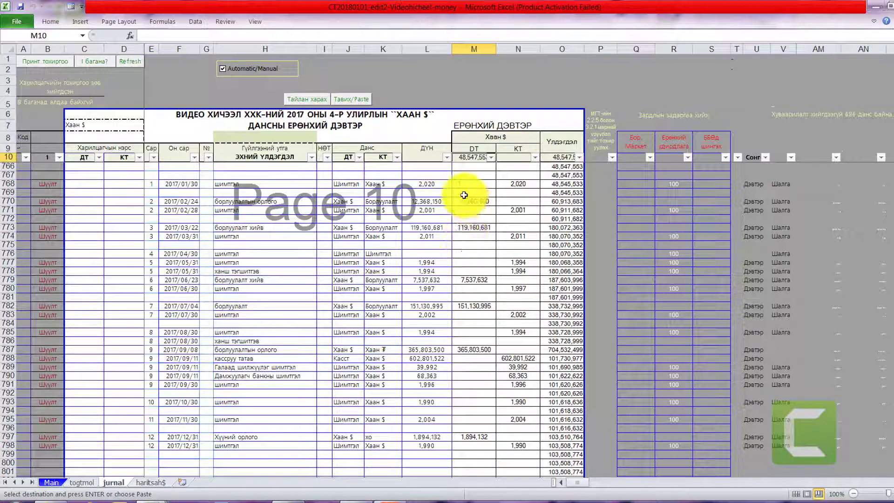
pyautogui.moveTo(469, 184); pyautogui.dragTo(499, 445)
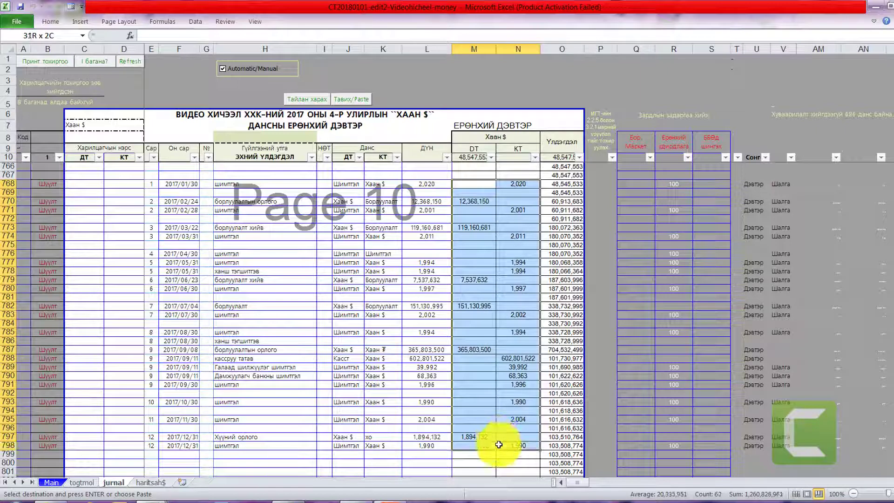
pyautogui.scroll(-1, 498, 445)
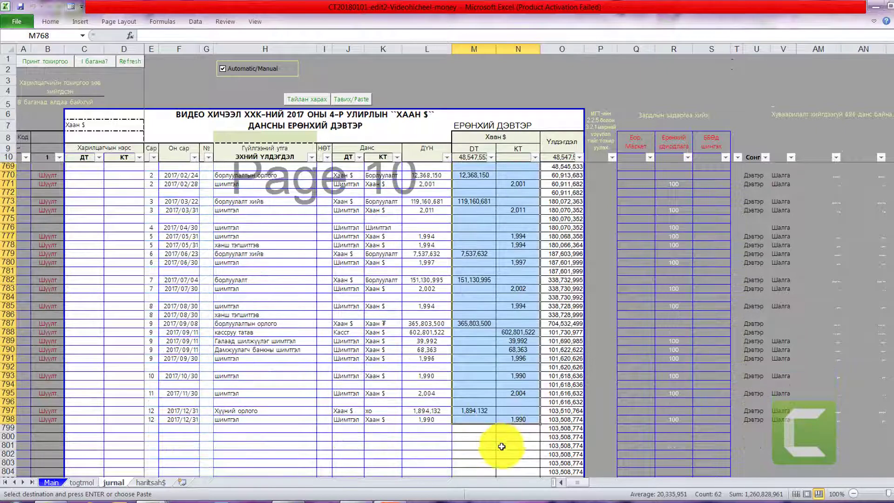
pyautogui.click(559, 420)
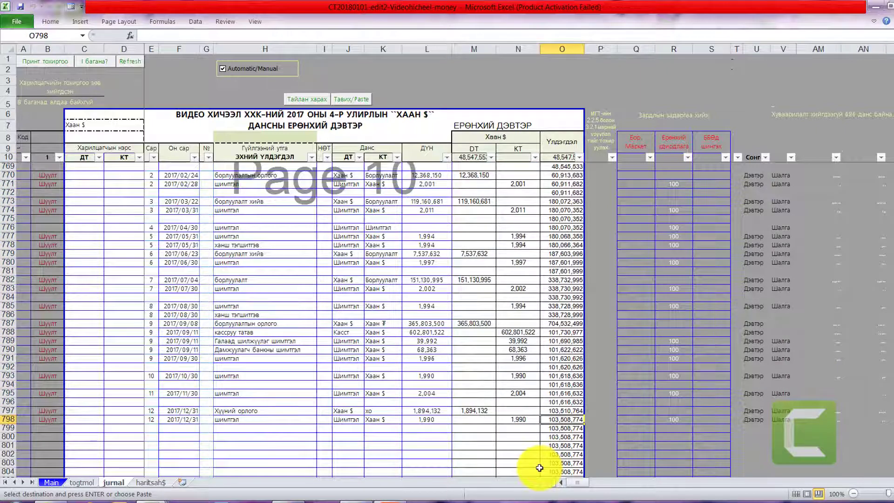
# On the hariltsah$ sheet, compare the unequalized balance in U40 with the equalized balances in Z40 and AA40
pyautogui.click(141, 484)
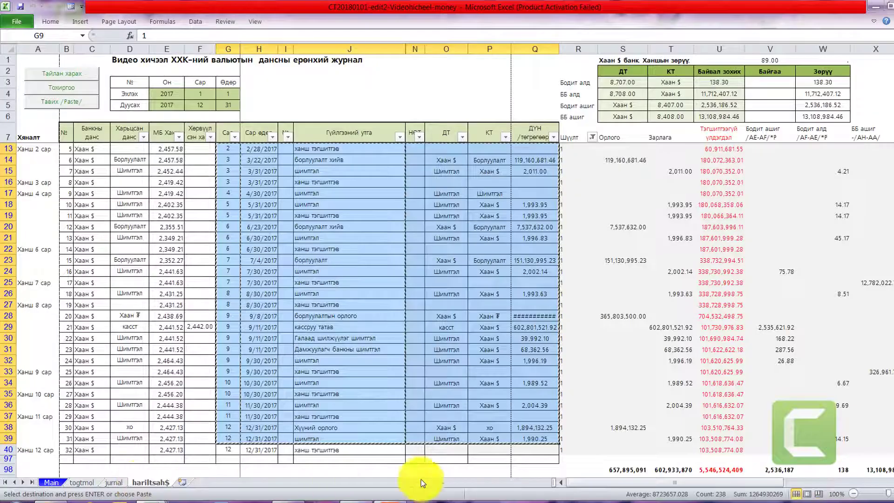
pyautogui.click(722, 448)
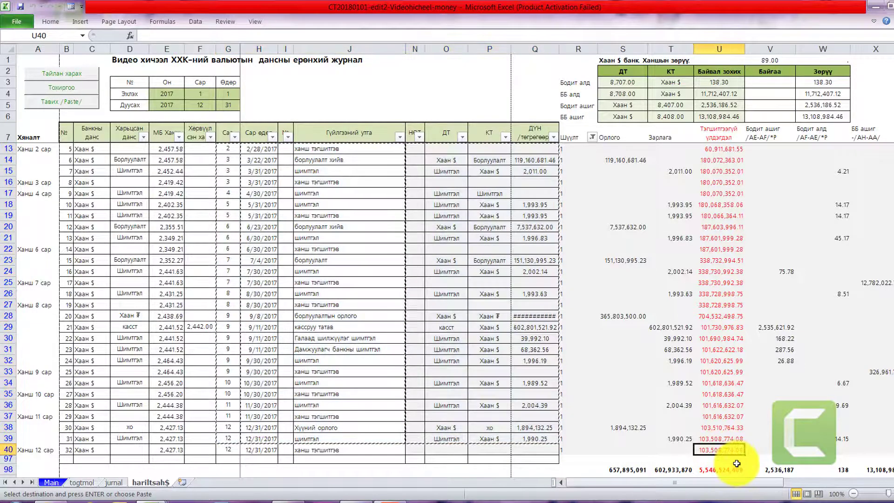
pyautogui.press('Right')
pyautogui.press('Right')
pyautogui.press('Right')
pyautogui.press('Right')
pyautogui.press('Right')
pyautogui.press('Right')
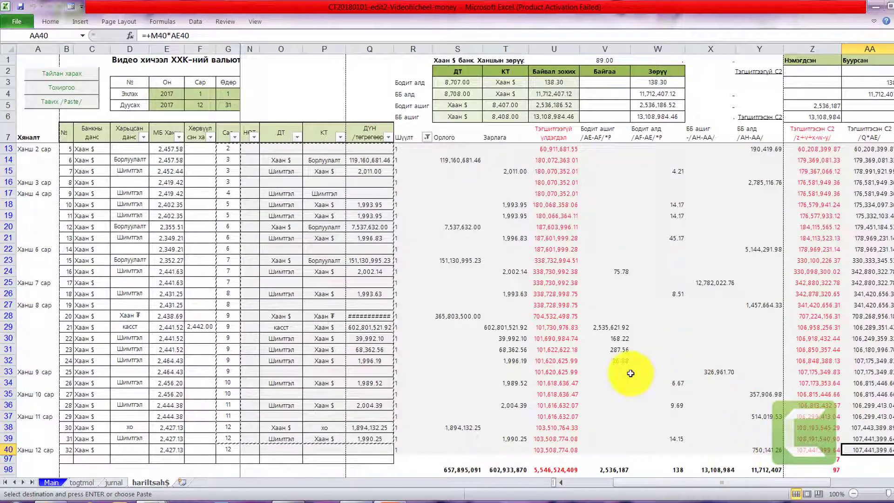
# Switch the sheet back to the currency account report view and select the Хаан $ account cell in M4
pyautogui.press('Left')
pyautogui.press('Left')
pyautogui.press('Left')
pyautogui.press('Left')
pyautogui.press('Left')
pyautogui.press('Left')
pyautogui.press('Left')
pyautogui.press('Left')
pyautogui.press('Left')
pyautogui.press('Left')
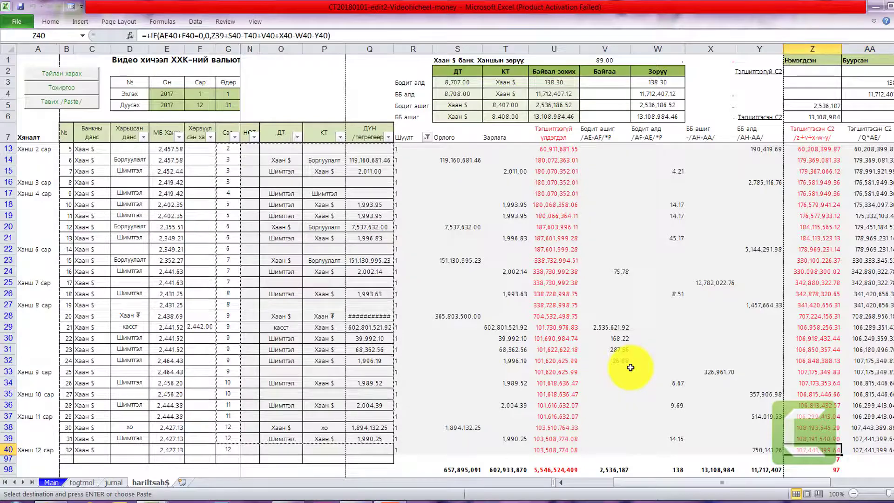
pyautogui.press('Left')
pyautogui.press('Left')
pyautogui.press('Left')
pyautogui.press('Left')
pyautogui.press('Left')
pyautogui.press('Left')
pyautogui.press('Left')
pyautogui.press('Left')
pyautogui.press('Left')
pyautogui.press('Left')
pyautogui.press('Left')
pyautogui.press('Left')
pyautogui.press('Left')
pyautogui.press('Left')
pyautogui.press('Left')
pyautogui.press('Left')
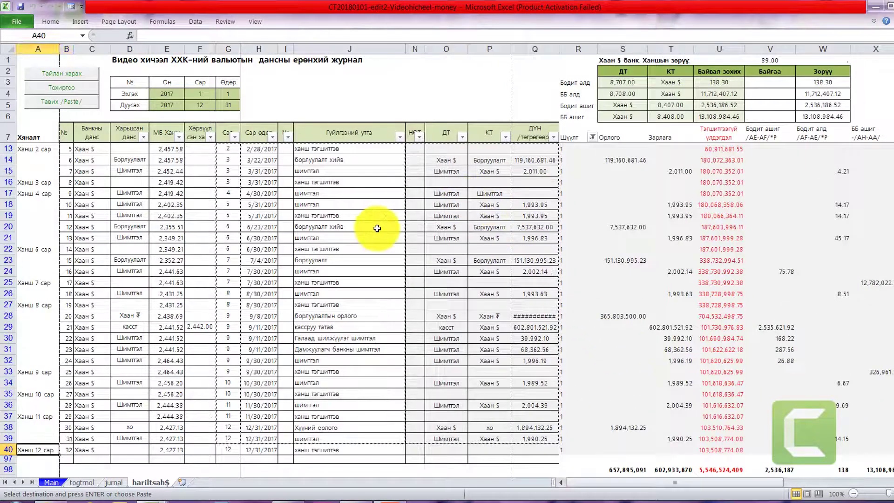
pyautogui.click(80, 92)
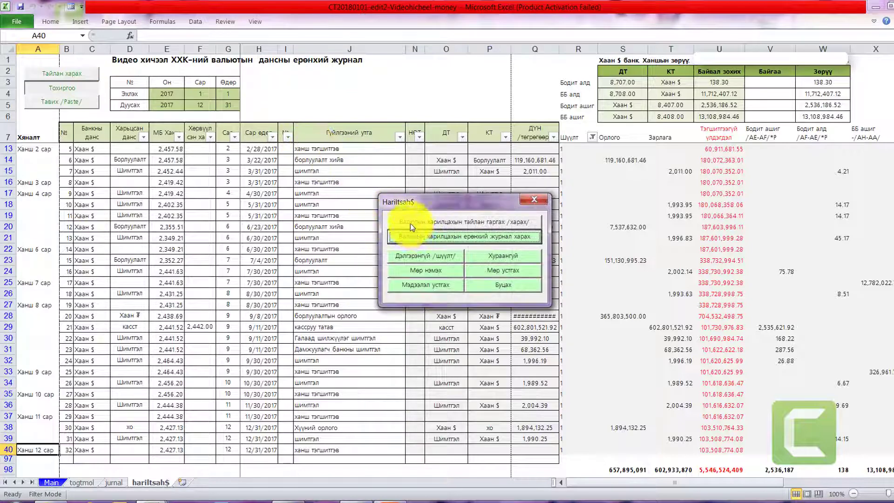
pyautogui.click(473, 225)
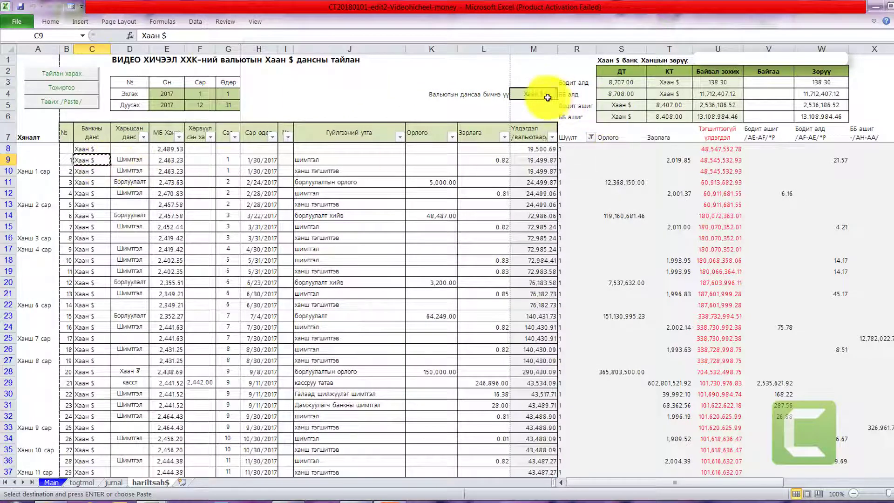
pyautogui.click(534, 94)
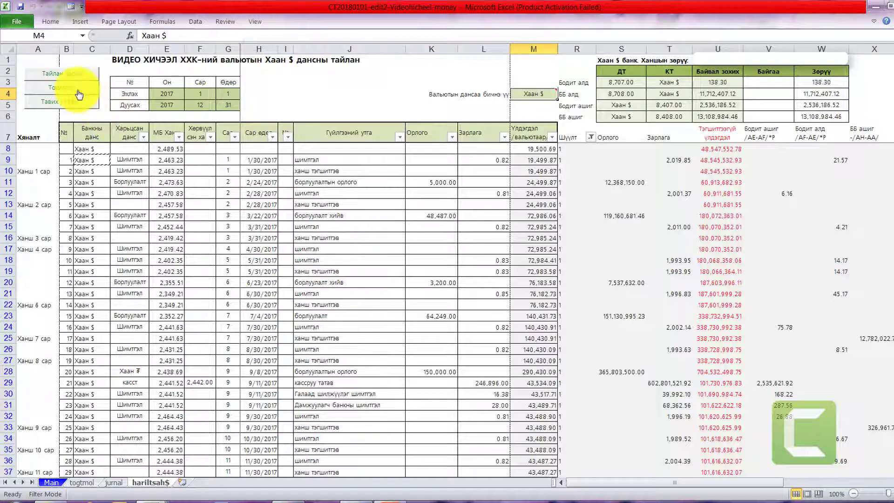
pyautogui.click(70, 106)
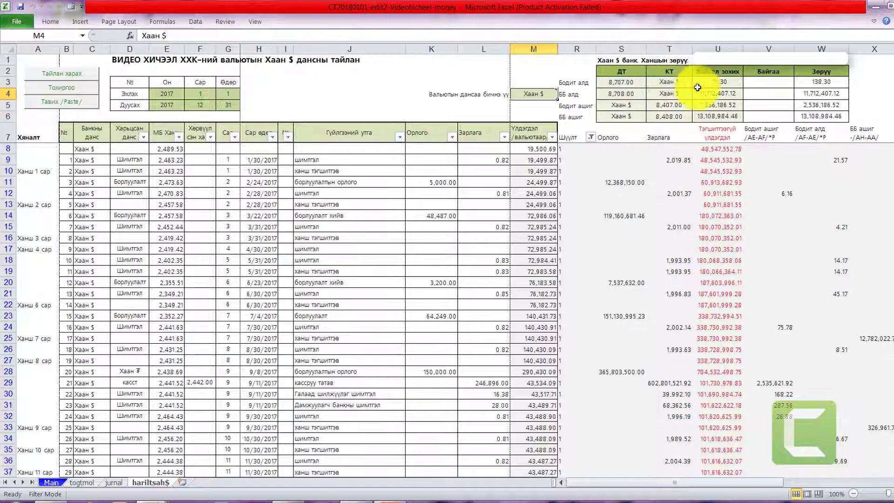
# Review the required, existing and difference amounts of the exchange-rate equalization table in U3:W6
pyautogui.moveTo(718, 83); pyautogui.dragTo(723, 118)
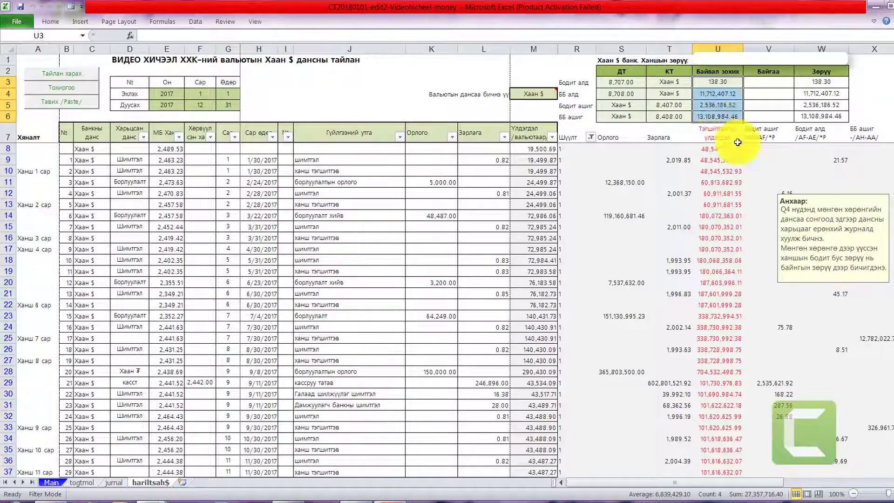
pyautogui.moveTo(717, 260); pyautogui.dragTo(670, 249)
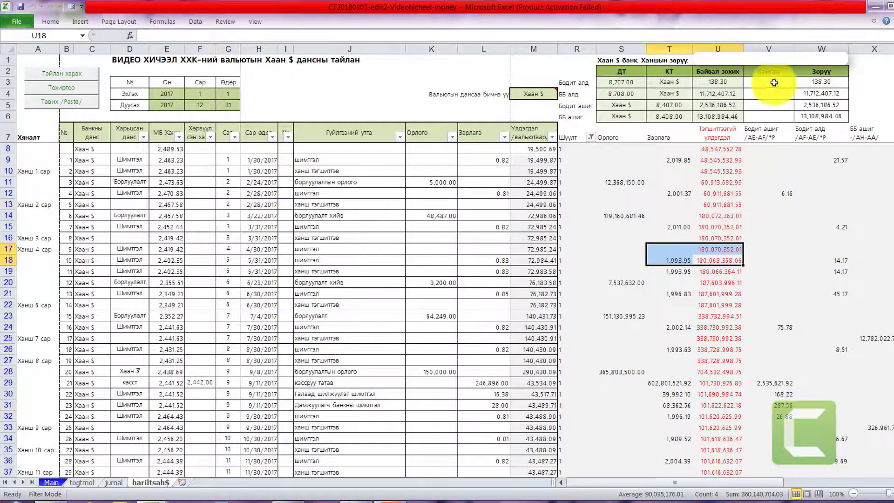
pyautogui.moveTo(774, 83); pyautogui.dragTo(775, 116)
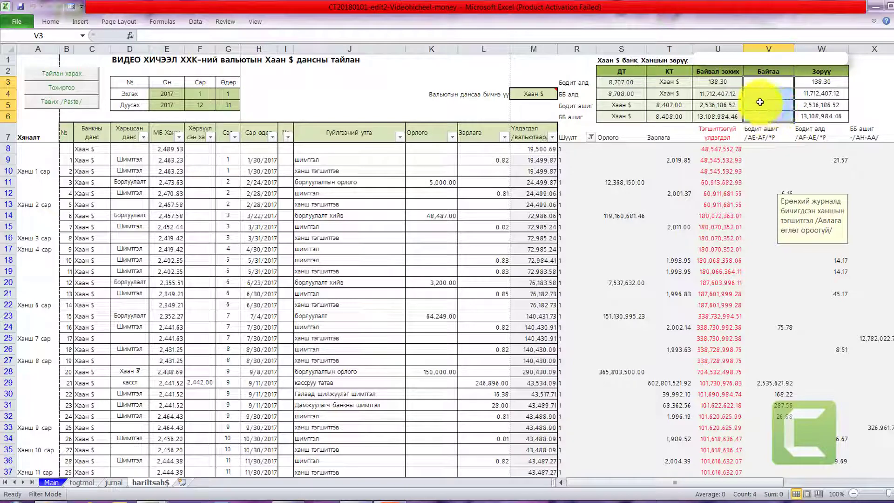
pyautogui.moveTo(820, 86); pyautogui.dragTo(818, 114)
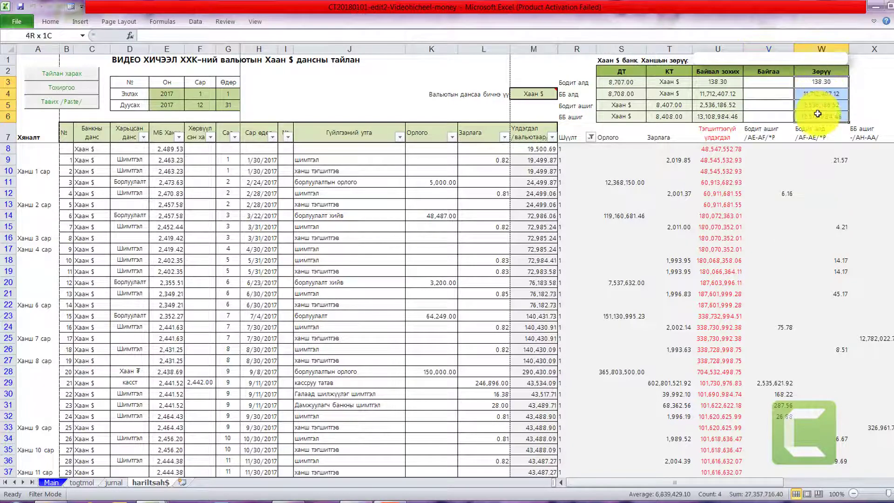
# Post the exchange-difference entries from S3:U6 to jurnal rows 800–803, dated 2017/12/31 in month 12, and check the balance in O803
pyautogui.moveTo(622, 82); pyautogui.dragTo(713, 134)
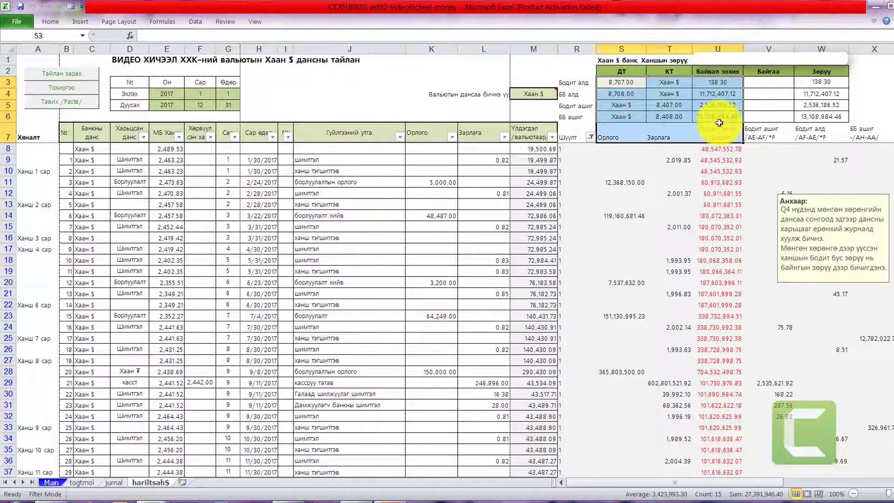
pyautogui.moveTo(620, 87); pyautogui.dragTo(719, 114)
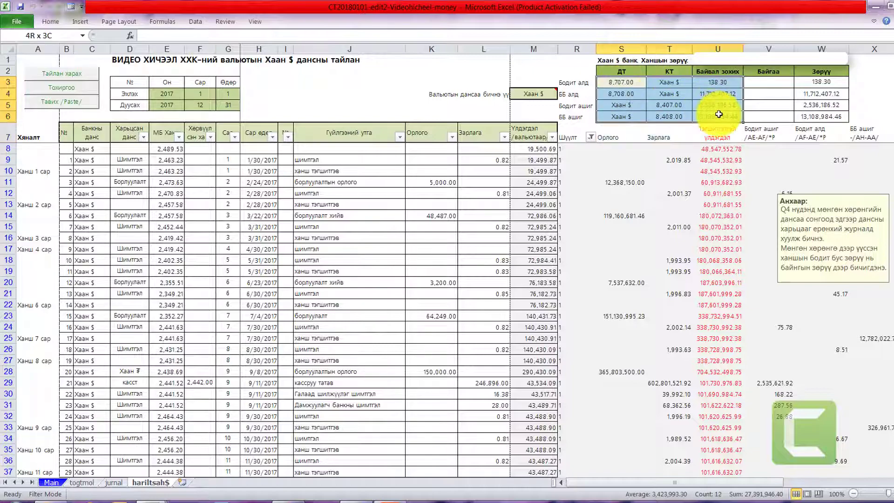
pyautogui.click(114, 483)
pyautogui.click(345, 104)
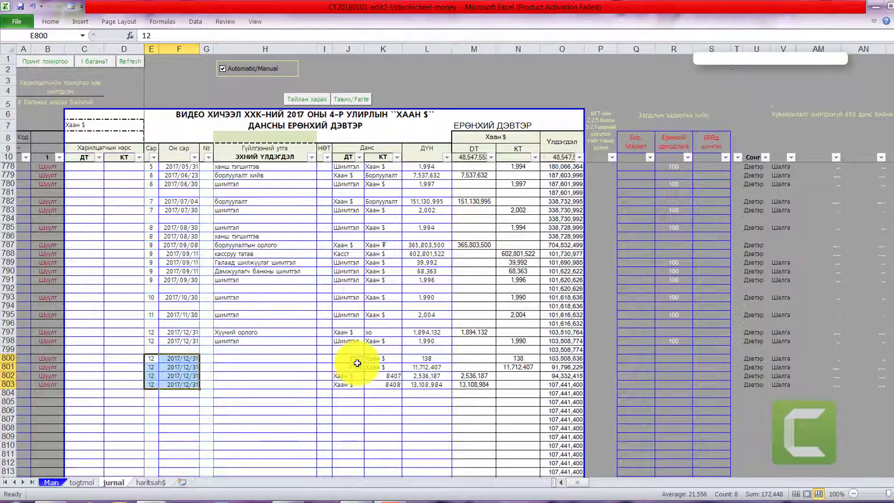
pyautogui.moveTo(349, 363); pyautogui.dragTo(438, 384)
pyautogui.click(563, 385)
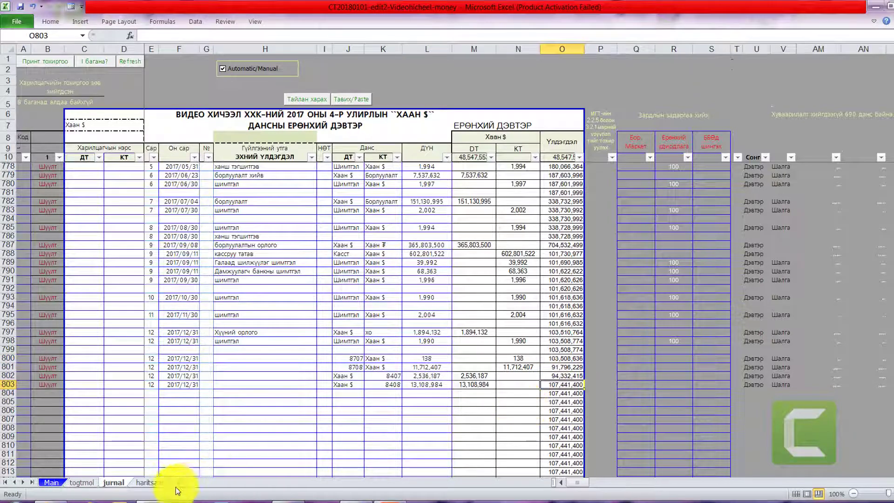
# Check the differences in W3:W6 of hariltsah$ and compare the equalized balance in Z40 with O803 on the jurnal sheet
pyautogui.click(161, 483)
pyautogui.click(502, 428)
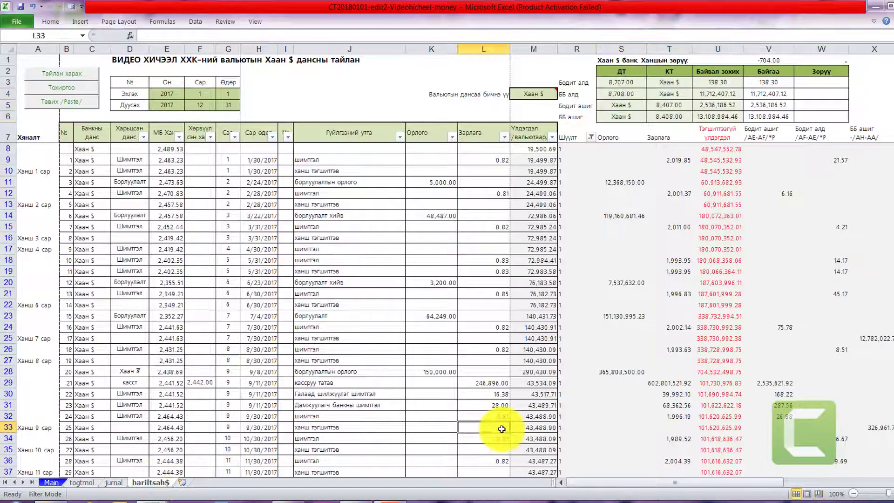
pyautogui.press('Right')
pyautogui.press('Right')
pyautogui.press('Right')
pyautogui.press('Right')
pyautogui.press('Right')
pyautogui.press('Right')
pyautogui.press('Right')
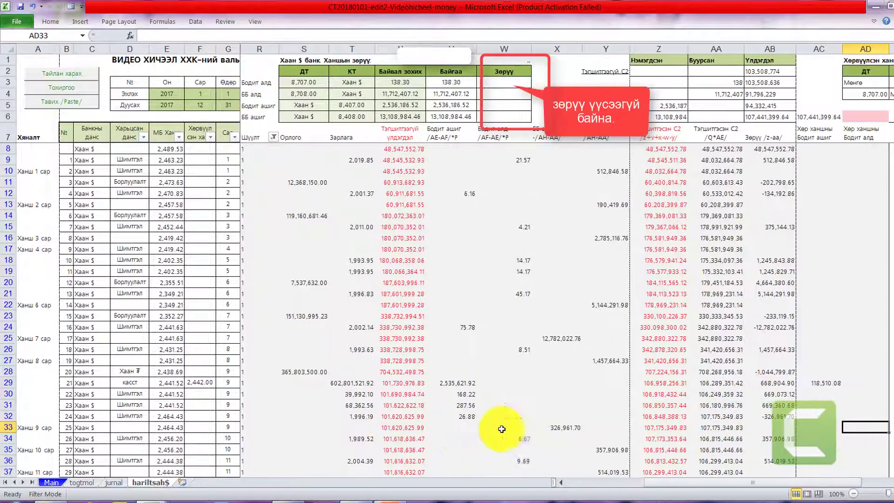
pyautogui.scroll(-6, 509, 425)
pyautogui.click(666, 304)
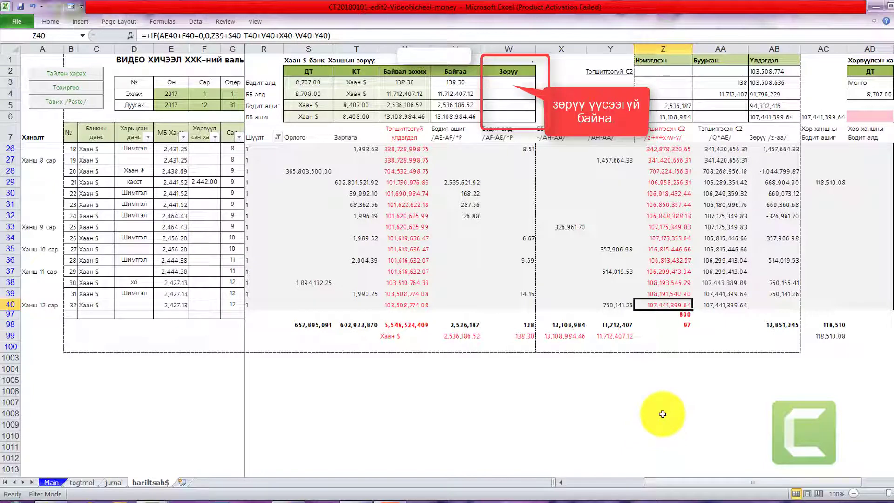
pyautogui.click(115, 483)
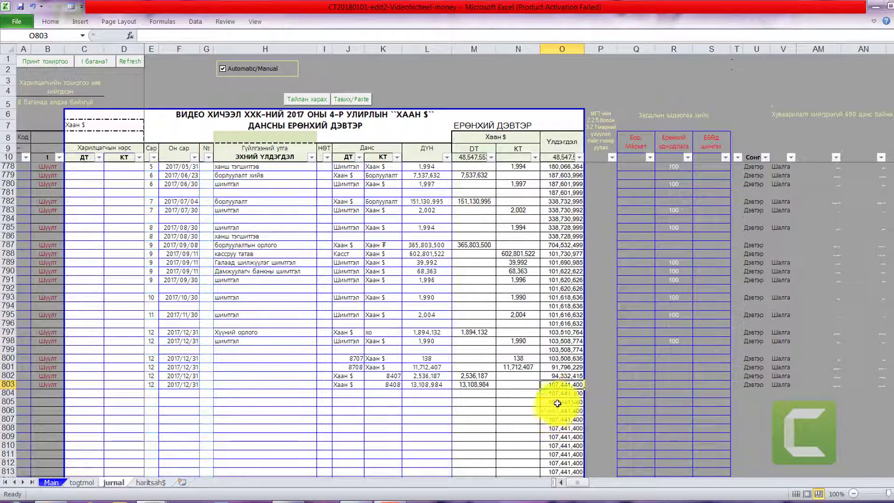
pyautogui.scroll(2, 519, 399)
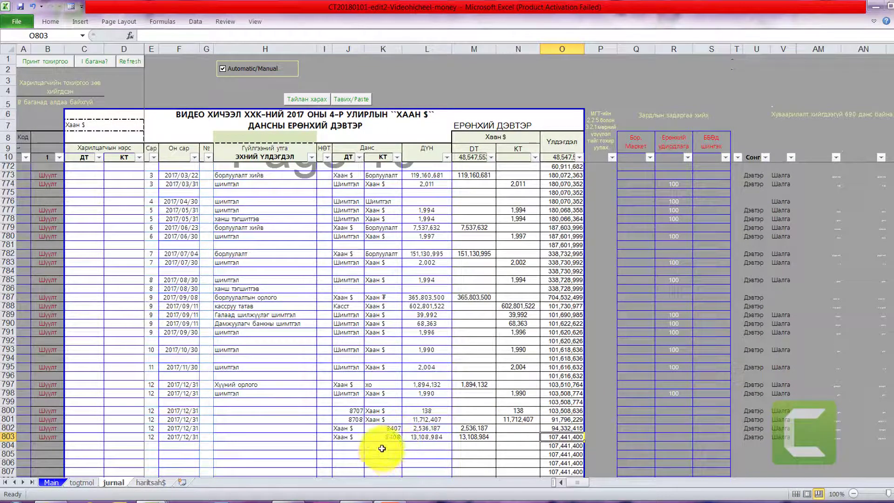
# Return to the hariltsah$ sheet and examine the converted-rate column F, down to the rate entered in F29
pyautogui.click(150, 482)
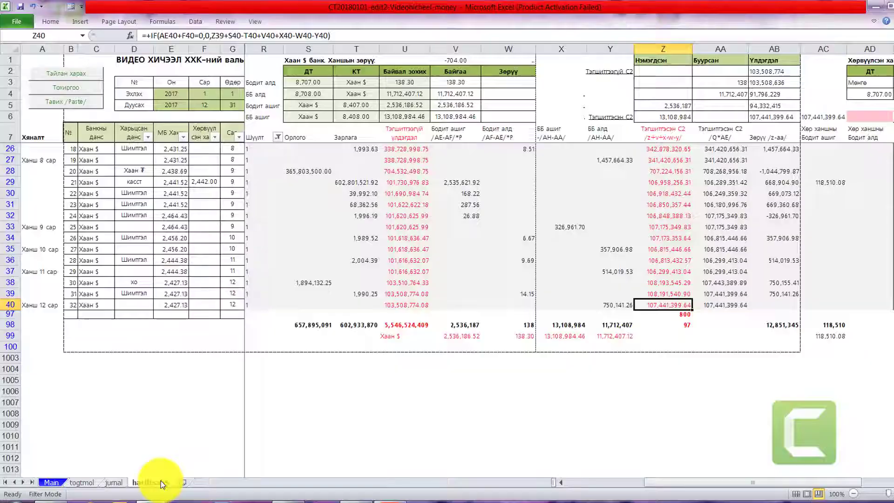
pyautogui.click(169, 262)
pyautogui.press('Right')
pyautogui.press('Right')
pyautogui.press('Right')
pyautogui.press('Right')
pyautogui.press('Right')
pyautogui.press('Right')
pyautogui.press('Right')
pyautogui.press('Right')
pyautogui.press('Right')
pyautogui.press('Right')
pyautogui.press('Right')
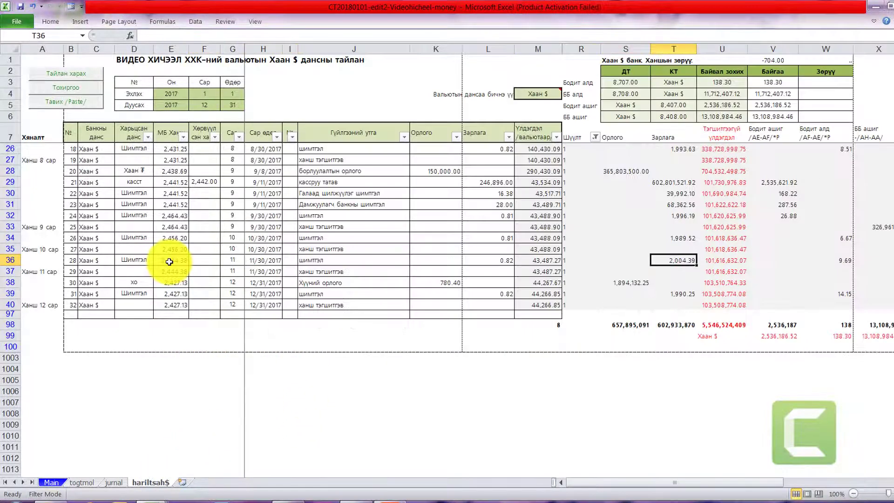
pyautogui.scroll(5, 169, 262)
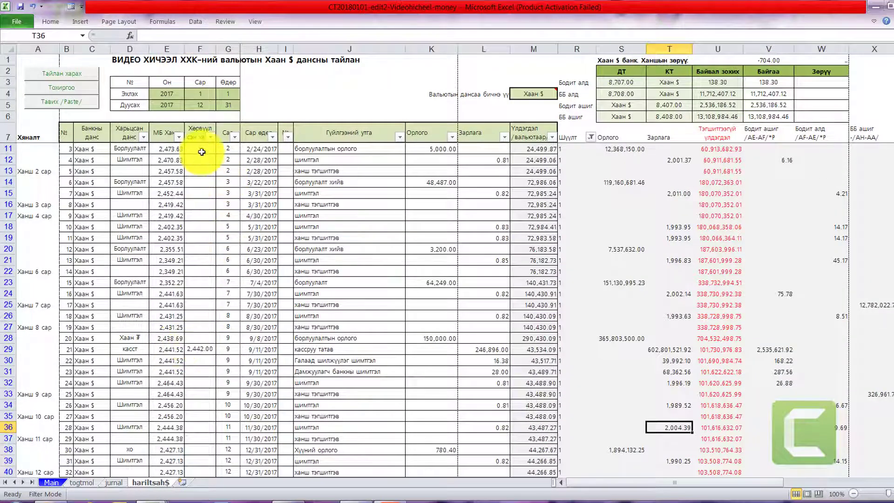
pyautogui.moveTo(201, 152); pyautogui.dragTo(199, 394)
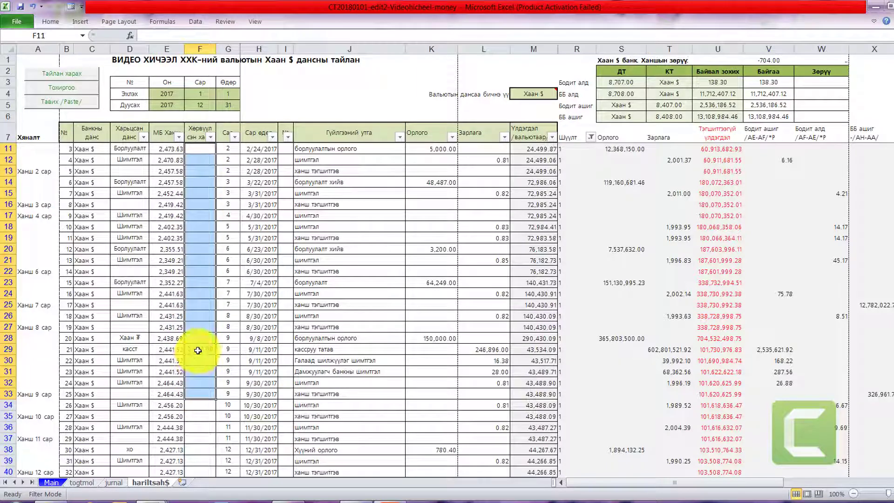
pyautogui.click(198, 350)
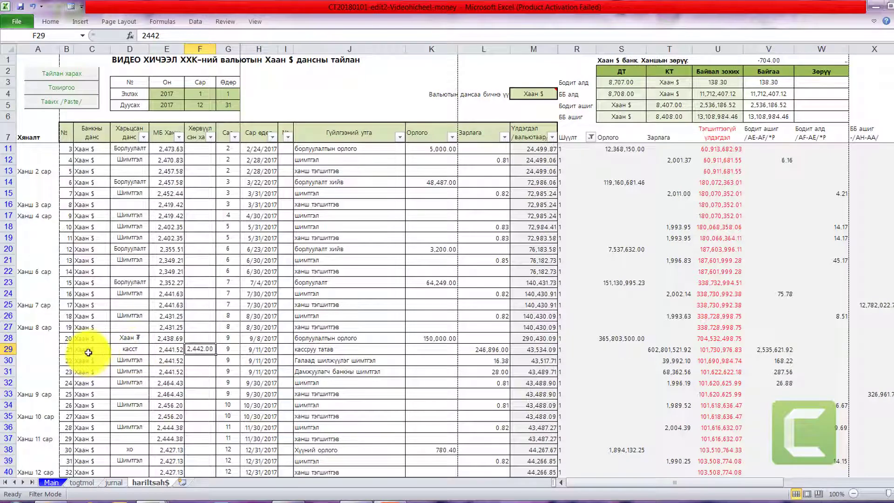
# Compare the accounts in C29:D29 and the official rate in E29 with the converted rate in F29
pyautogui.moveTo(86, 351); pyautogui.dragTo(122, 346)
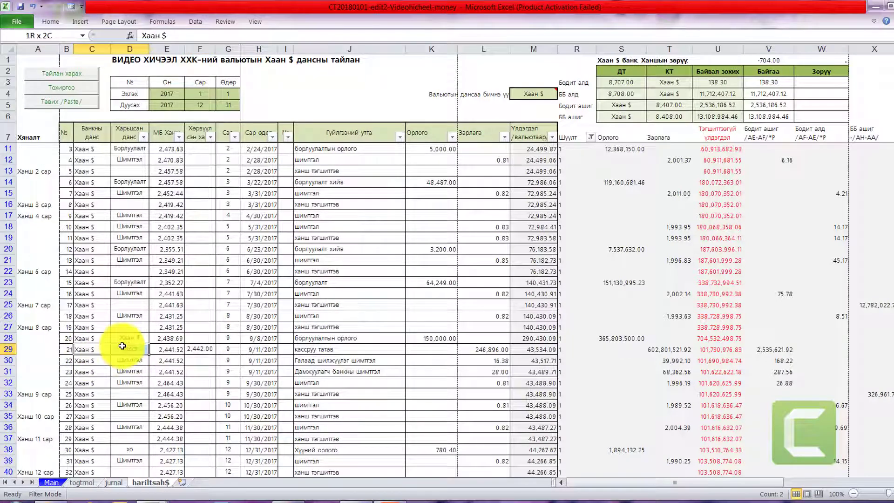
pyautogui.click(195, 349)
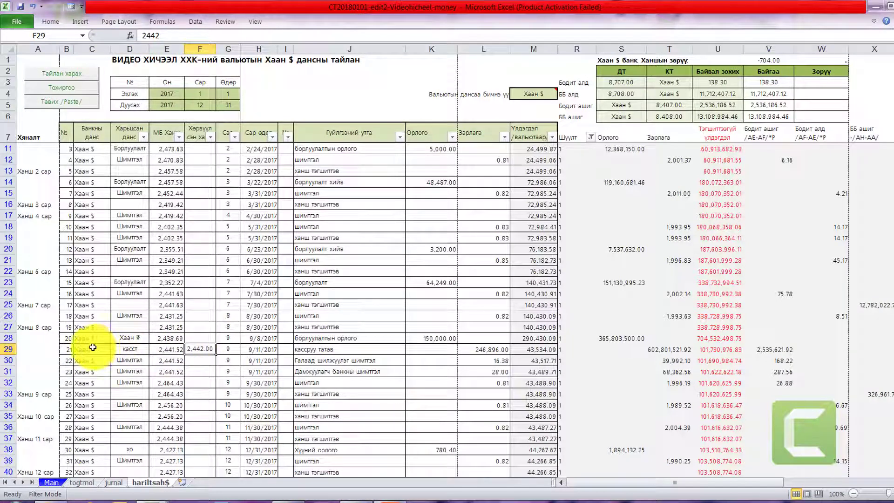
pyautogui.click(171, 351)
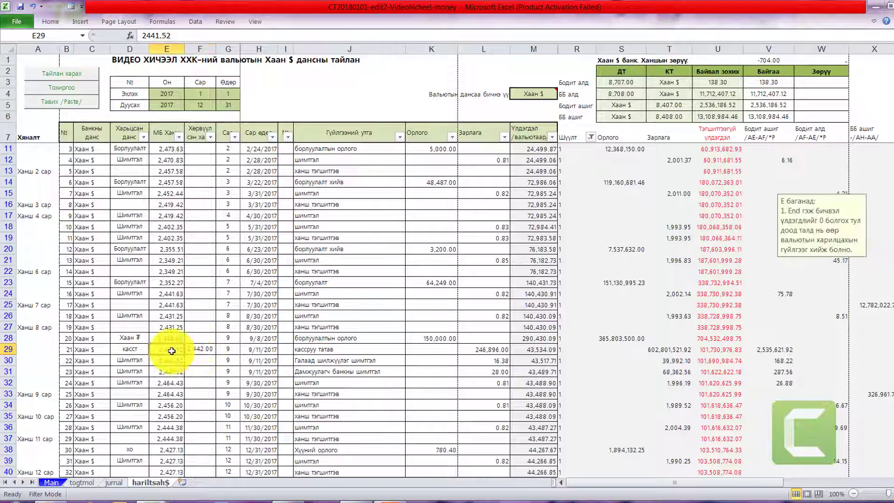
pyautogui.click(198, 349)
pyautogui.click(179, 349)
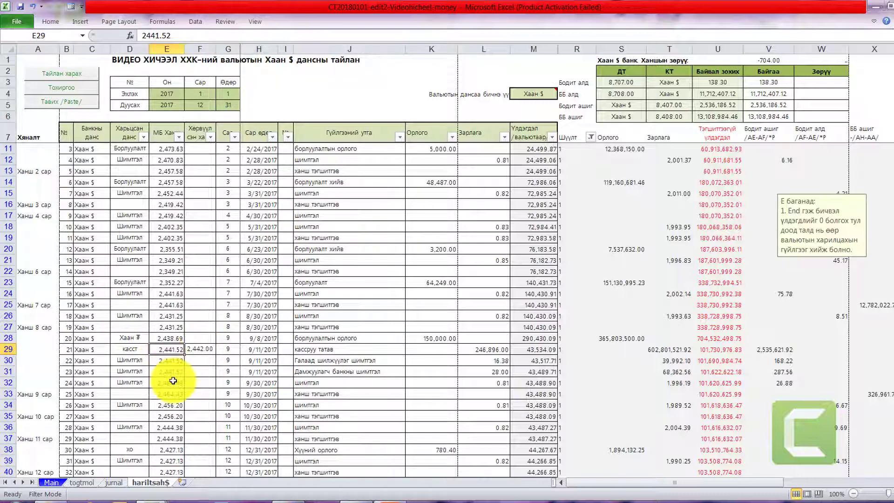
pyautogui.click(200, 351)
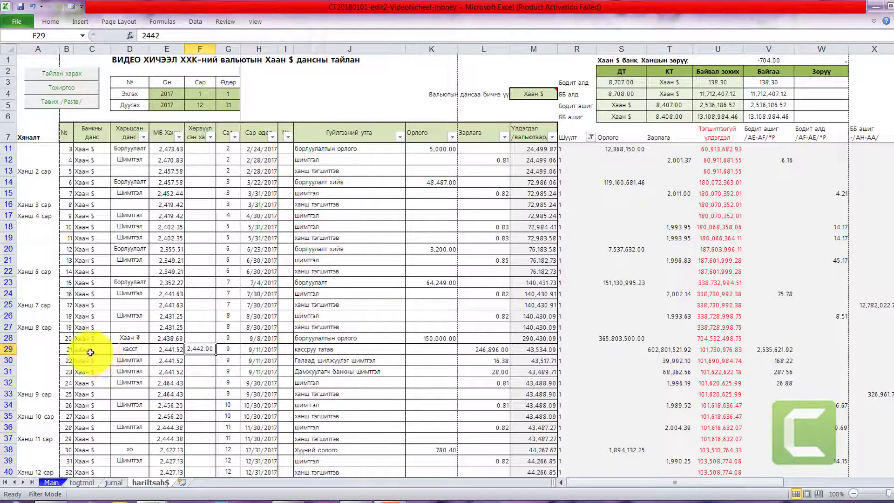
pyautogui.click(136, 350)
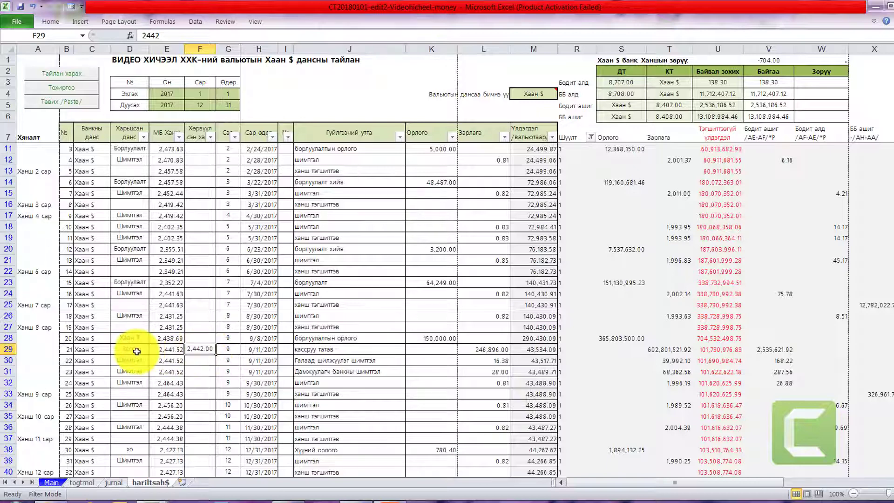
pyautogui.moveTo(137, 351); pyautogui.dragTo(160, 349)
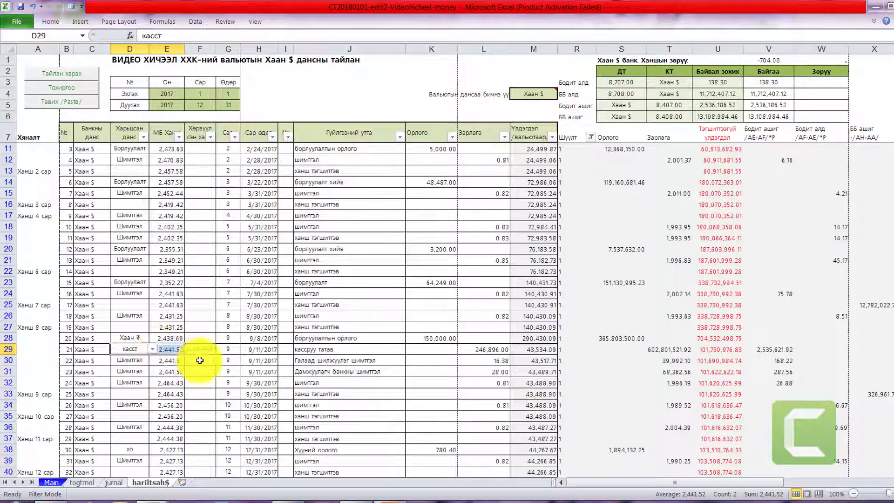
pyautogui.click(139, 351)
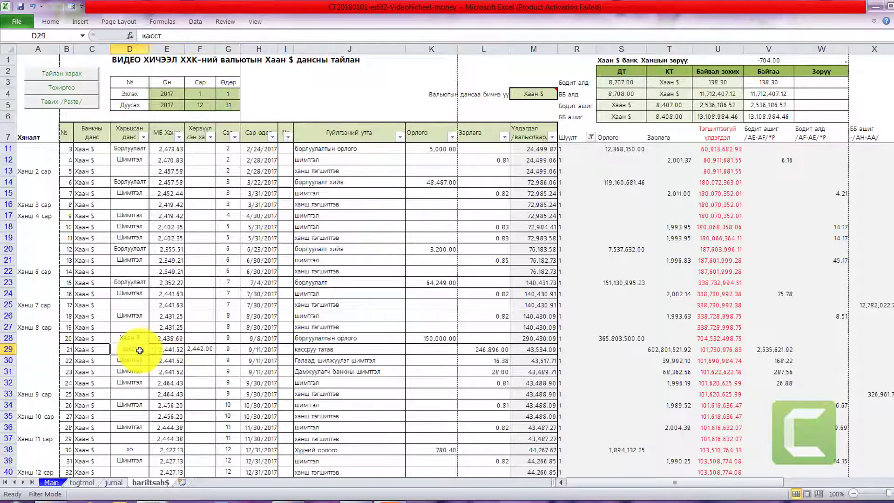
pyautogui.click(201, 350)
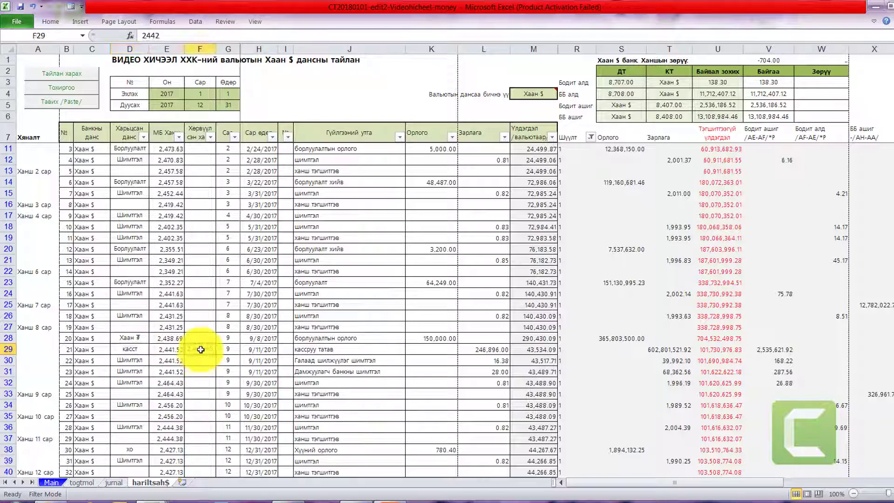
# Examine the conversion-rate gain and loss cells AC29:AD29 for the касст transaction in row 29
pyautogui.press('Right')
pyautogui.press('Right')
pyautogui.press('Right')
pyautogui.press('Right')
pyautogui.press('Right')
pyautogui.press('Right')
pyautogui.press('Right')
pyautogui.press('Right')
pyautogui.press('Right')
pyautogui.press('Right')
pyautogui.press('Right')
pyautogui.press('Right')
pyautogui.press('Right')
pyautogui.press('Right')
pyautogui.press('Right')
pyautogui.press('Right')
pyautogui.press('Right')
pyautogui.press('Right')
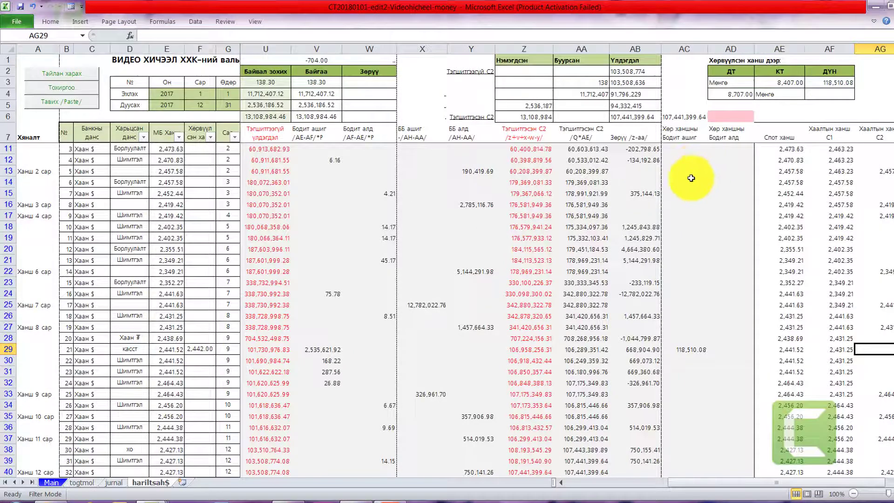
pyautogui.moveTo(692, 354); pyautogui.dragTo(716, 350)
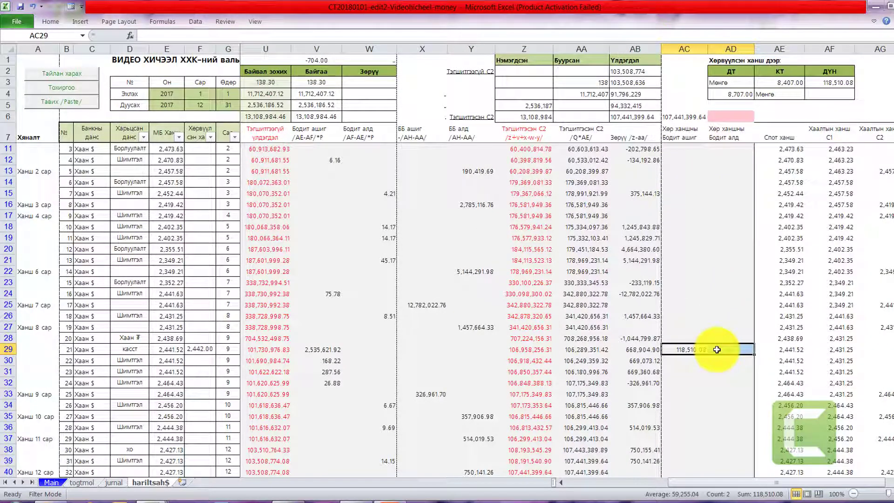
# Post the conversion-rate gain entry from AD3:AF3 to jurnal row 806 with month 12 and date 2017/12/31
pyautogui.moveTo(730, 81); pyautogui.dragTo(822, 81)
pyautogui.hotkey('ctrl', 'c')
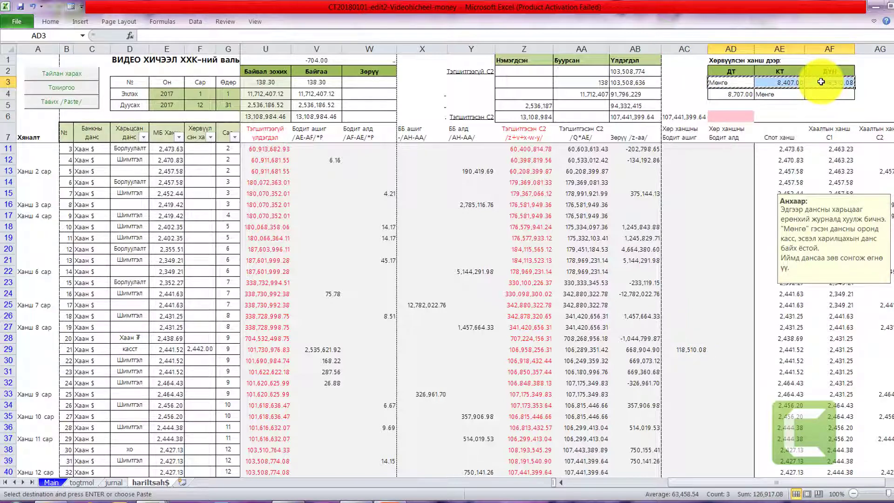
pyautogui.click(122, 482)
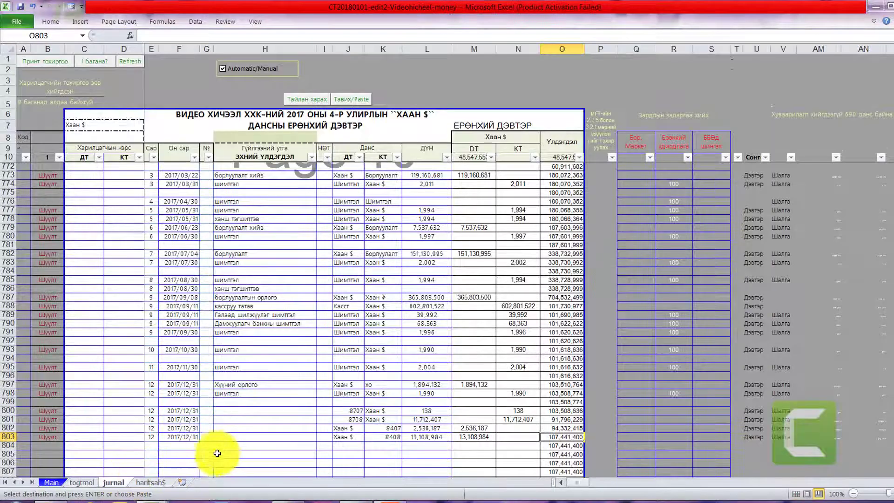
pyautogui.scroll(-1, 251, 443)
pyautogui.click(349, 385)
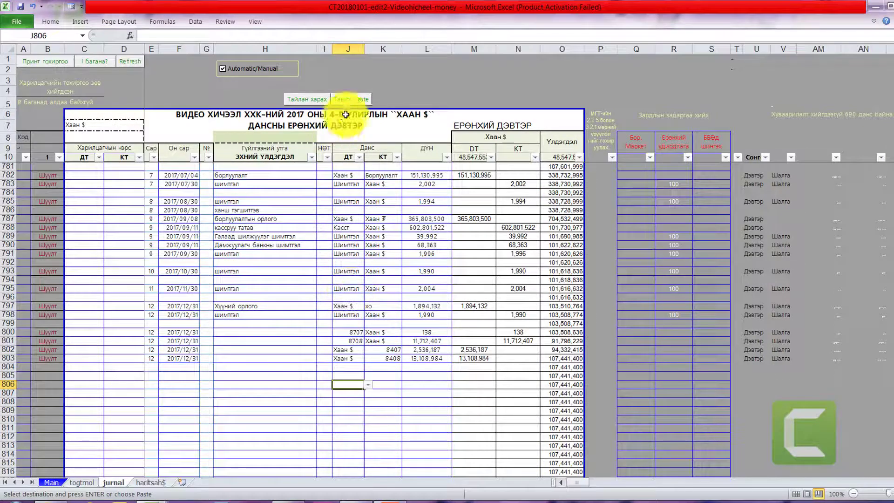
pyautogui.click(351, 100)
pyautogui.click(153, 385)
pyautogui.press('Return')
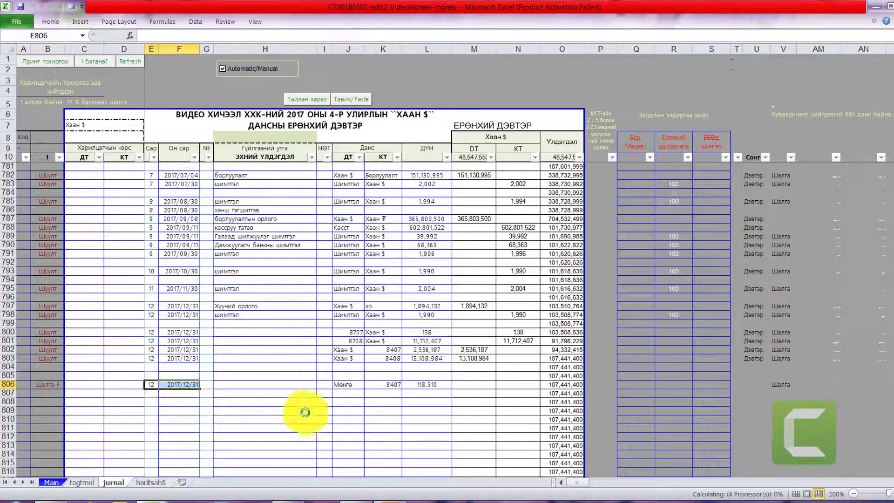
# Replace the Мөнгө placeholder in debit account cell J806 with касст and check the entry's amount in L806
pyautogui.click(360, 384)
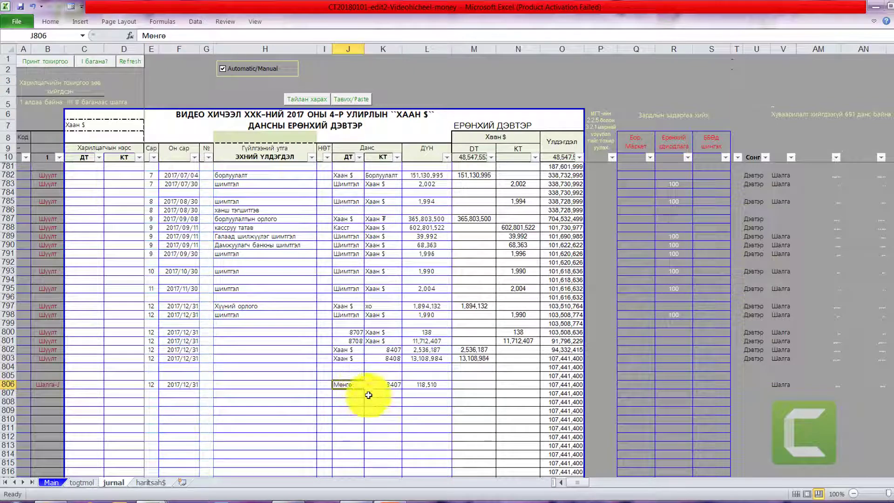
pyautogui.click(368, 385)
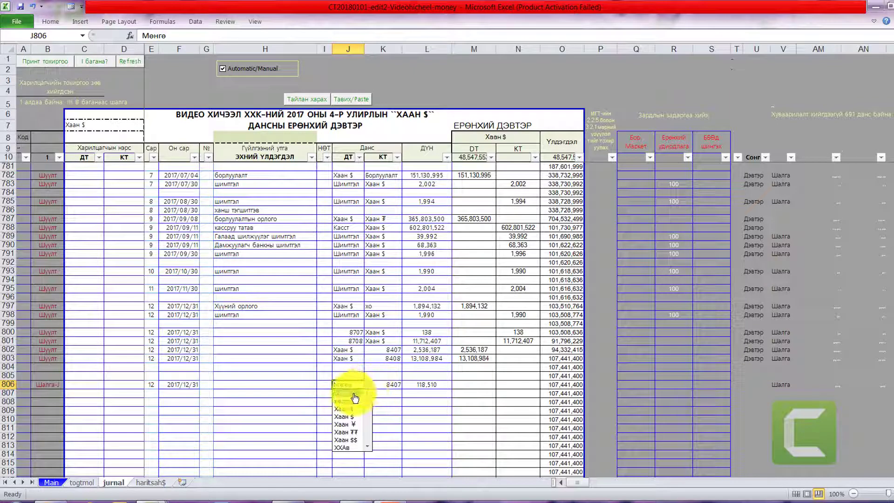
pyautogui.click(354, 399)
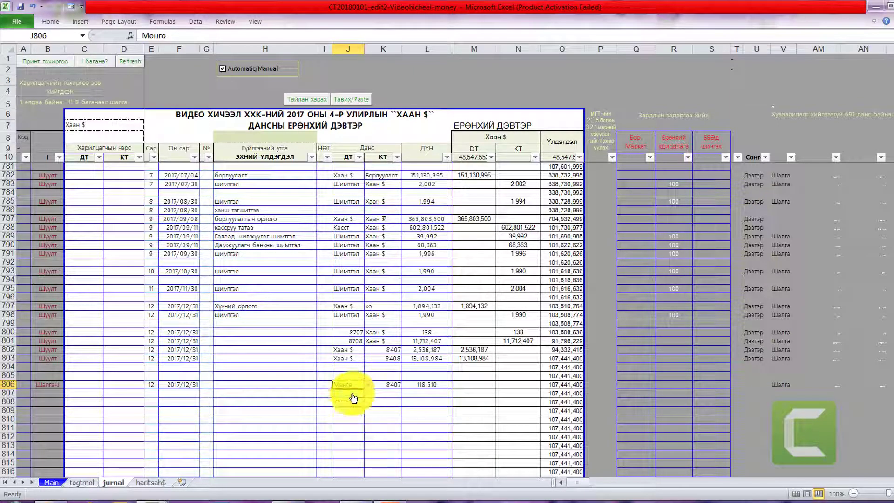
pyautogui.click(372, 427)
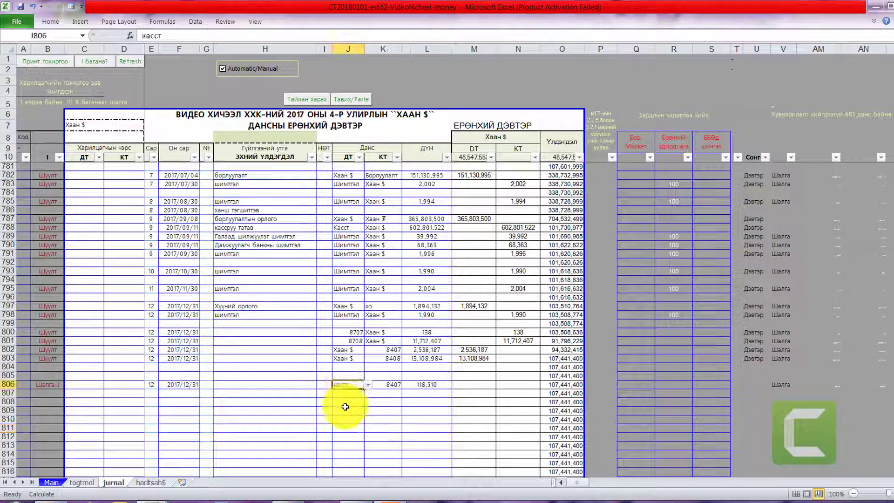
pyautogui.click(346, 385)
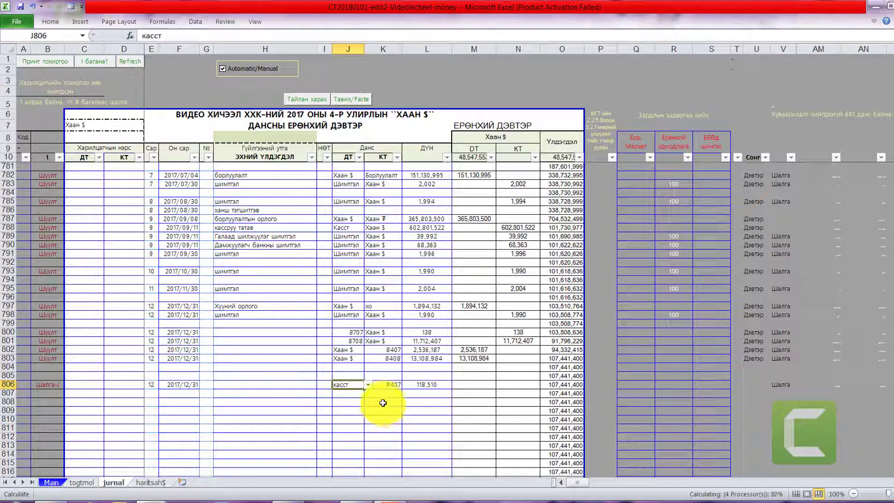
pyautogui.click(433, 384)
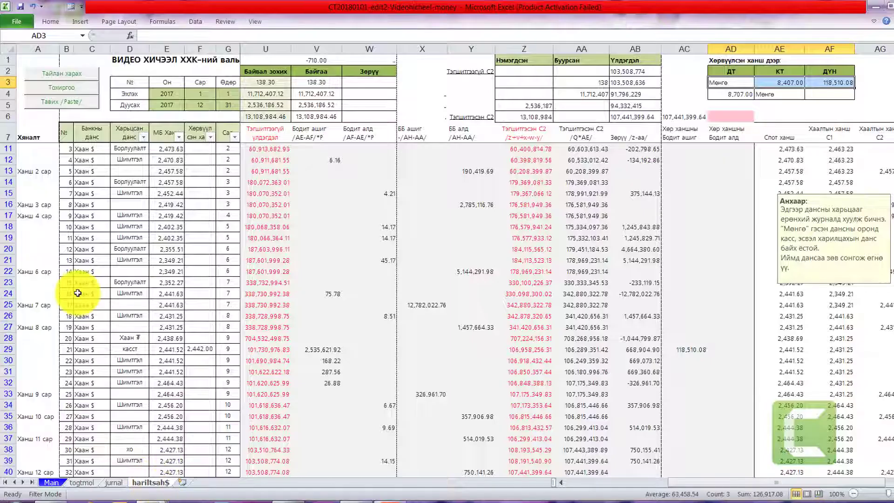
# Switch back to hariltsah$, select the row 24 transaction from column C, and look over the surrounding report rows
pyautogui.click(140, 483)
pyautogui.click(75, 295)
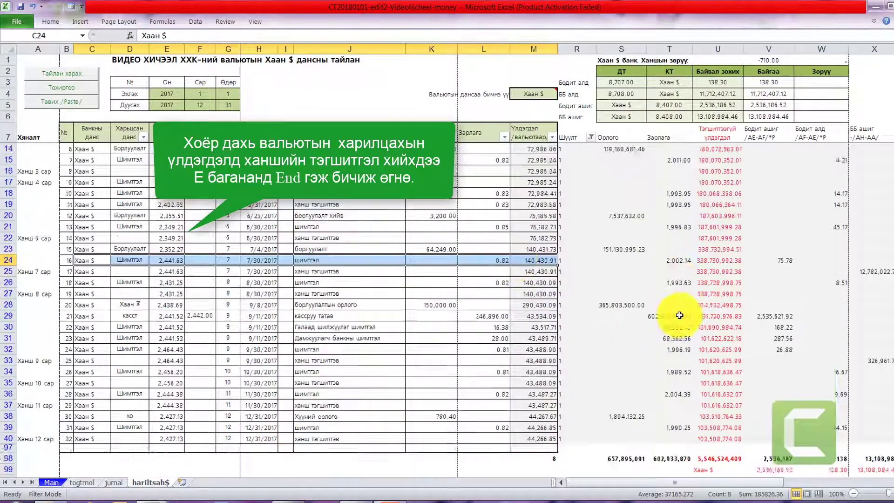
pyautogui.scroll(-5, 679, 316)
pyautogui.scroll(5, 680, 315)
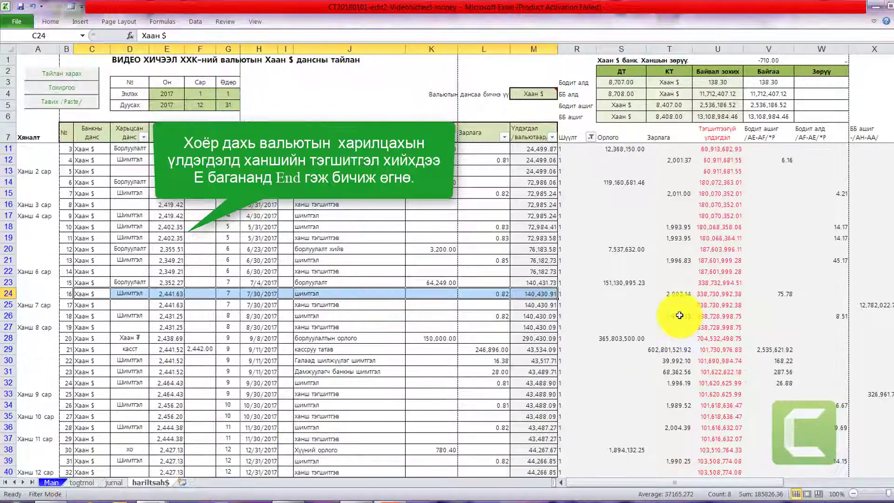